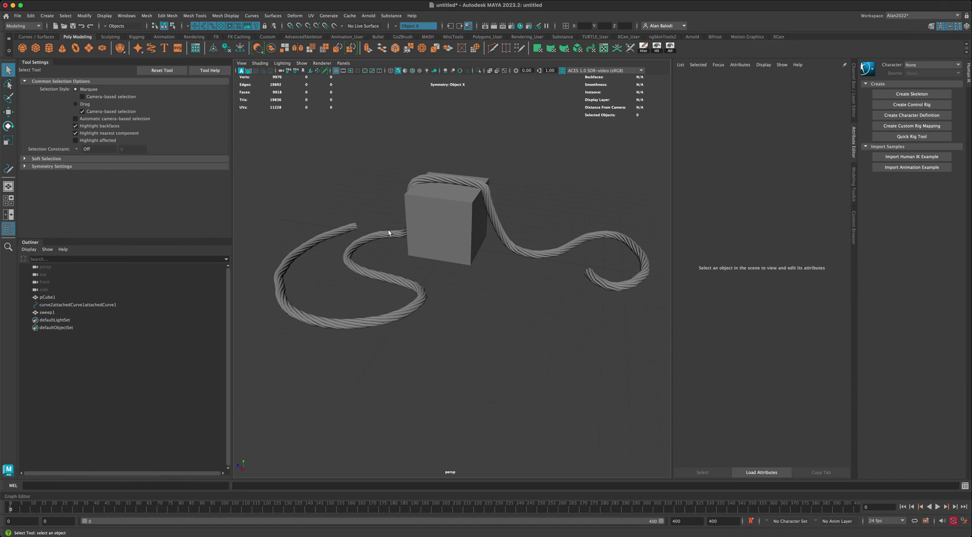
# Inspect the finished rope draped over the cube, and start a new scene without saving the current one
pyautogui.keyDown('alt'); pyautogui.moveTo(390, 234); pyautogui.dragTo(444, 260); pyautogui.keyUp('alt')
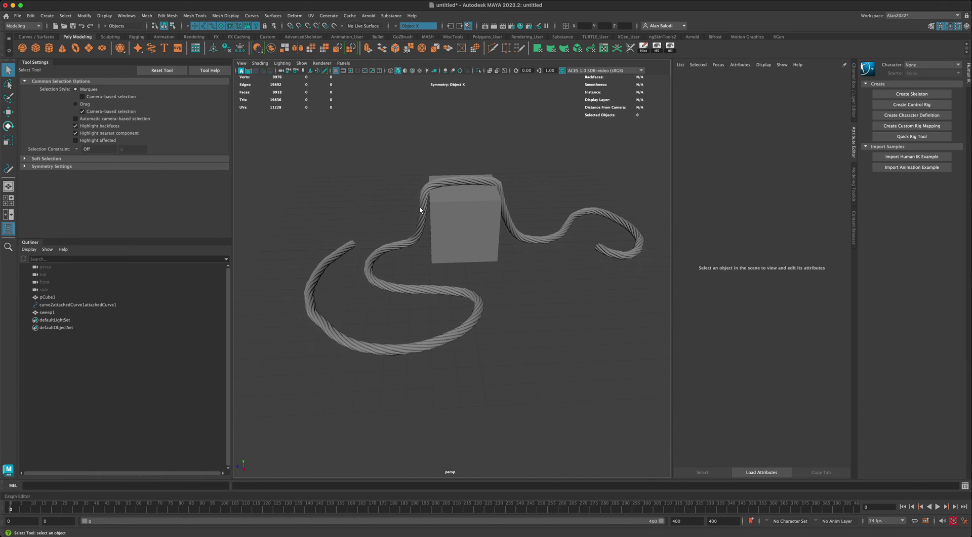
pyautogui.keyDown('alt'); pyautogui.moveTo(487, 206); pyautogui.dragTo(451, 185); pyautogui.keyUp('alt')
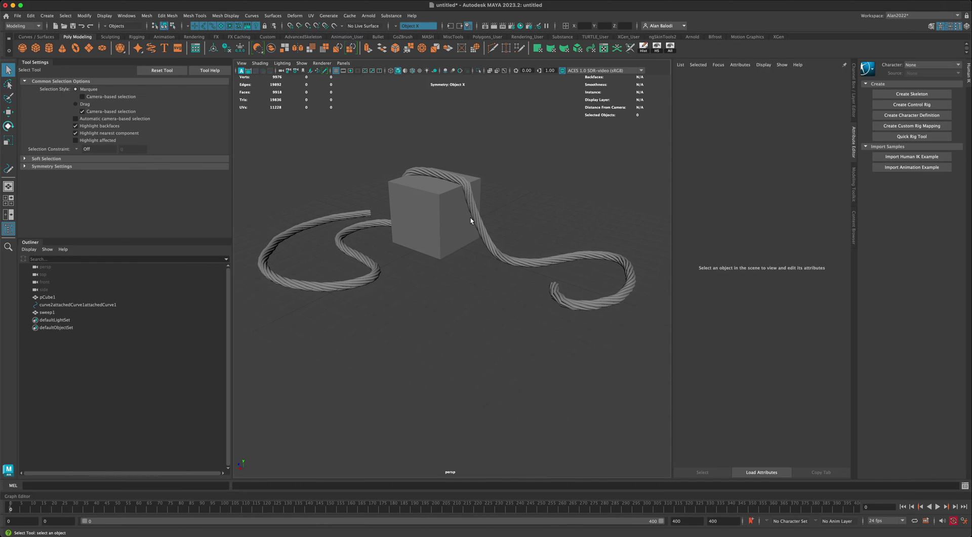
pyautogui.keyDown('alt'); pyautogui.moveTo(472, 221); pyautogui.dragTo(480, 301); pyautogui.keyUp('alt')
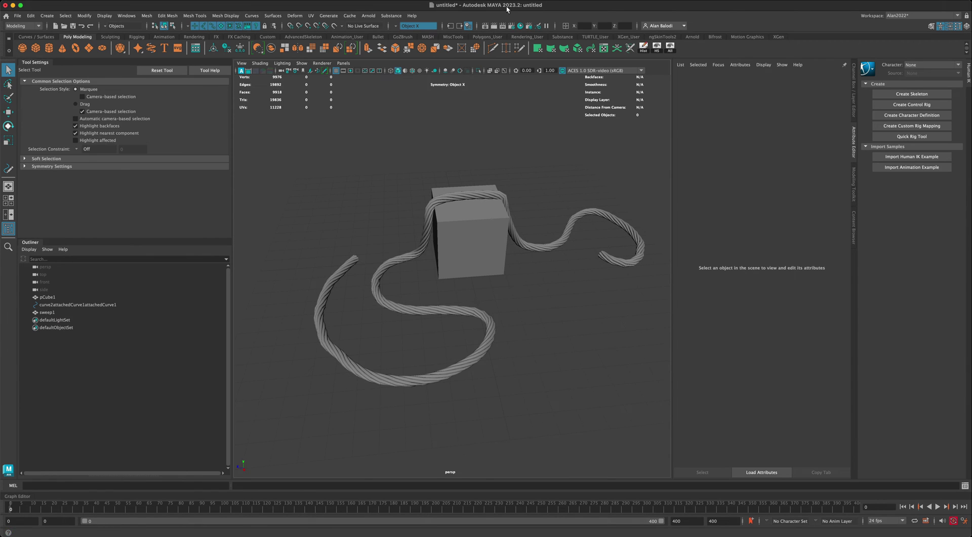
pyautogui.keyDown('alt'); pyautogui.moveTo(461, 178); pyautogui.dragTo(412, 159); pyautogui.keyUp('alt')
pyautogui.click(17, 15)
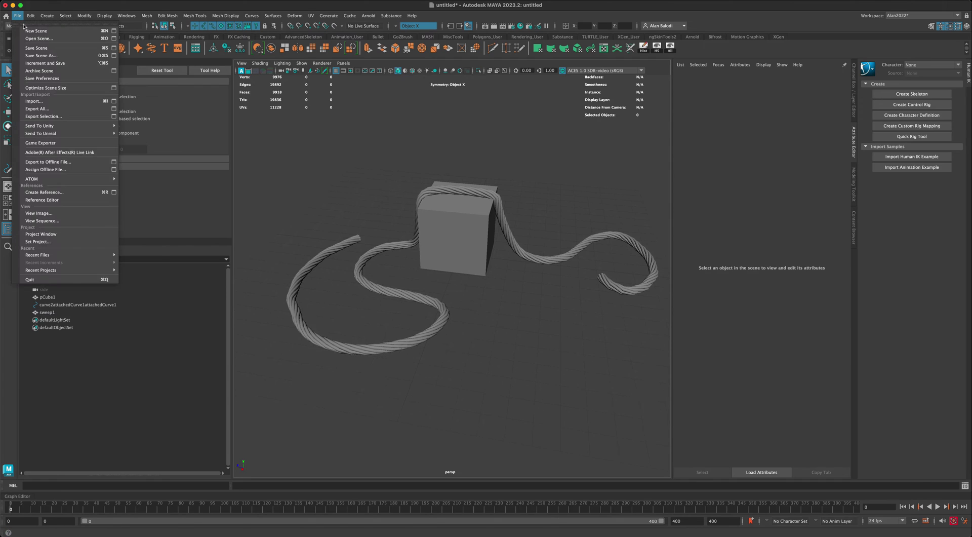
pyautogui.click(27, 31)
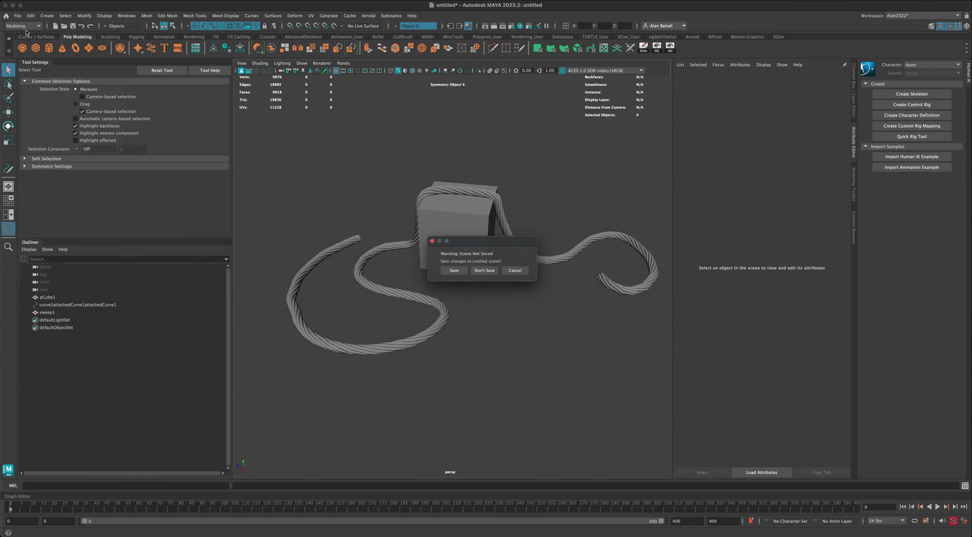
pyautogui.click(476, 269)
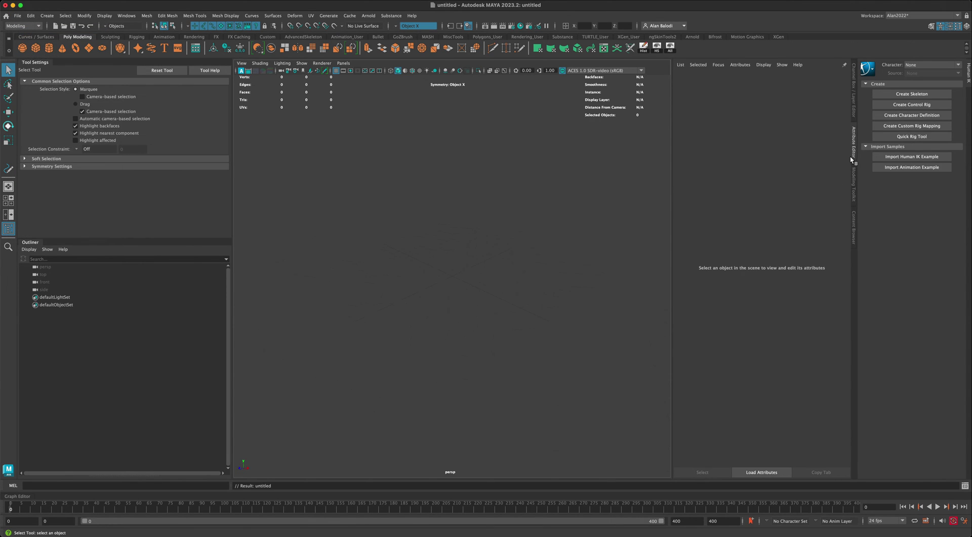
# Hide the Human IK controls and create a polygon cube at the centre of the scene
pyautogui.click(969, 77)
pyautogui.scroll(3, 515, 309)
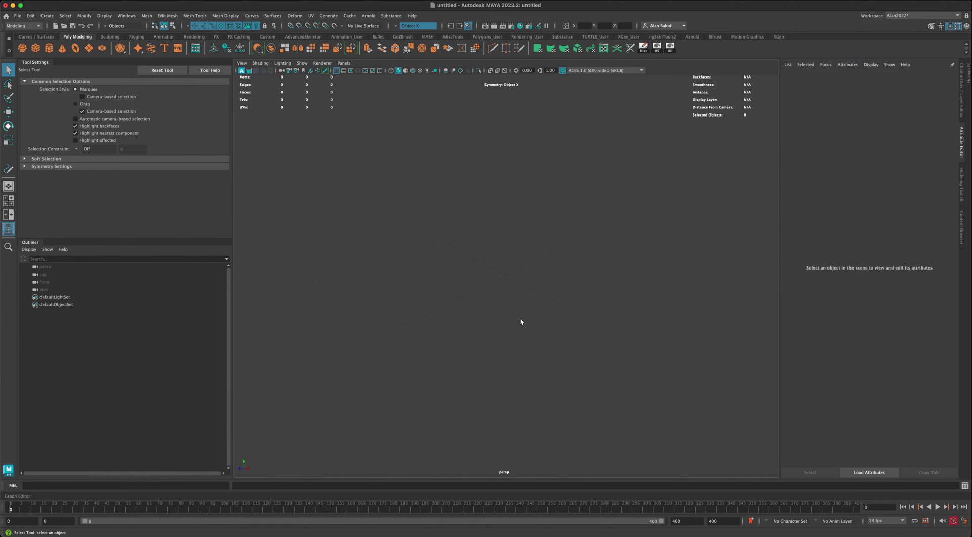
pyautogui.click(35, 48)
pyautogui.moveTo(506, 277)
pyautogui.mouseDown()
pyautogui.moveTo(521, 305)
pyautogui.moveTo(387, 311)
pyautogui.moveTo(428, 311)
pyautogui.mouseUp()
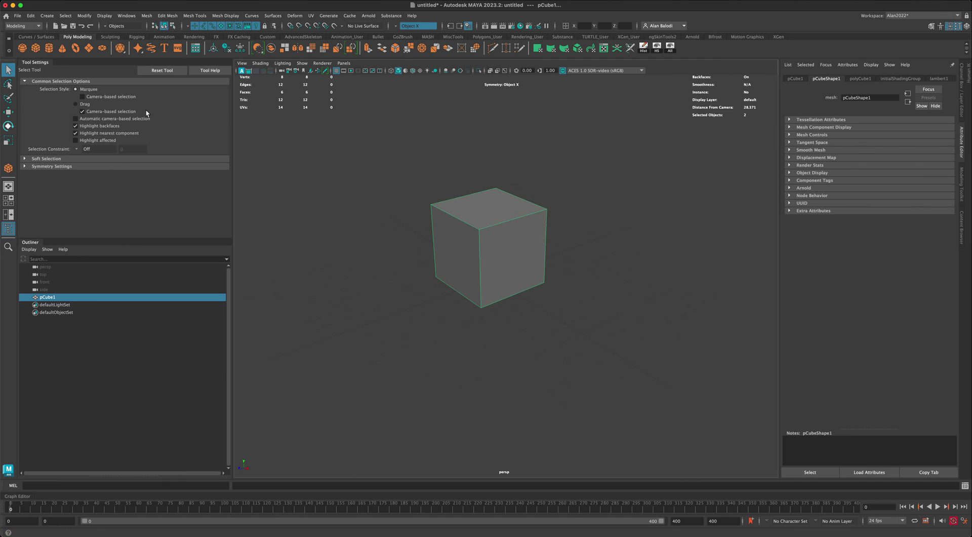
pyautogui.moveTo(376, 245)
pyautogui.keyDown('alt'); pyautogui.mouseDown()
pyautogui.moveTo(357, 252)
pyautogui.moveTo(373, 263)
pyautogui.moveTo(354, 254)
pyautogui.moveTo(360, 270)
pyautogui.moveTo(390, 271)
pyautogui.moveTo(380, 274)
pyautogui.moveTo(386, 260)
pyautogui.mouseUp(); pyautogui.keyUp('alt')
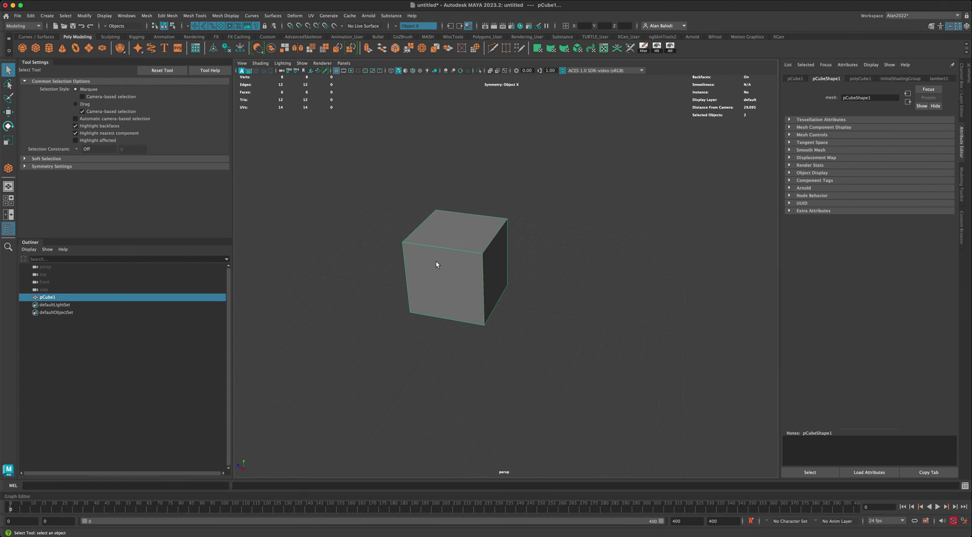
# Duplicate the cube and move the copy sideways, leaving a gap of about one cube width between the two
pyautogui.hotkey('ctrl', 'd')
pyautogui.press('w')
pyautogui.moveTo(446, 267); pyautogui.dragTo(612, 285)
pyautogui.keyDown('alt'); pyautogui.moveTo(612, 284); pyautogui.dragTo(536, 327, button='right'); pyautogui.keyUp('alt')
pyautogui.keyDown('shift'); pyautogui.click(496, 282); pyautogui.keyUp('shift')
pyautogui.moveTo(430, 252); pyautogui.dragTo(373, 244)
pyautogui.click(398, 324)
pyautogui.keyDown('alt'); pyautogui.moveTo(380, 319); pyautogui.dragTo(442, 349); pyautogui.keyUp('alt')
pyautogui.keyDown('alt'); pyautogui.moveTo(375, 361); pyautogui.dragTo(320, 362); pyautogui.keyUp('alt')
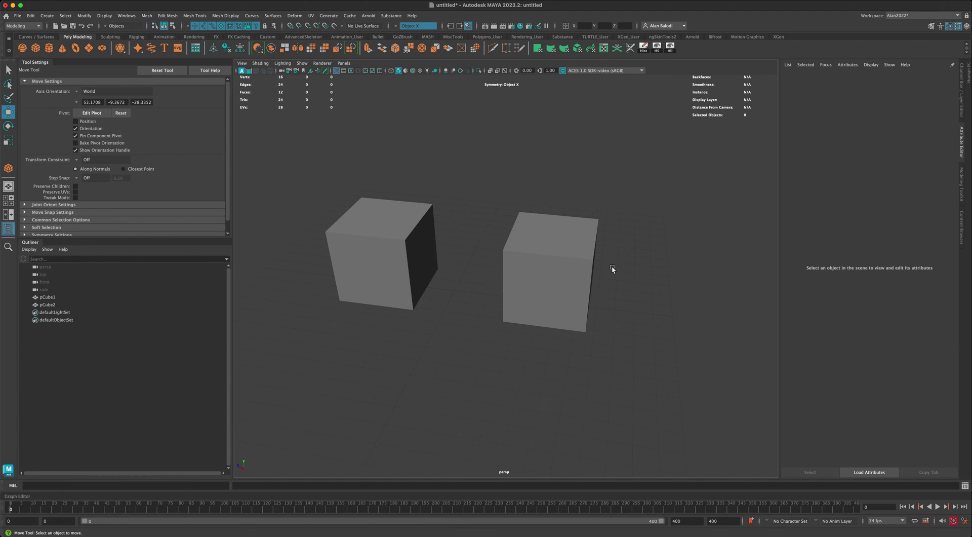
pyautogui.keyDown('alt'); pyautogui.moveTo(612, 266); pyautogui.dragTo(587, 328); pyautogui.keyUp('alt')
pyautogui.keyDown('alt'); pyautogui.moveTo(388, 213); pyautogui.dragTo(388, 197); pyautogui.keyUp('alt')
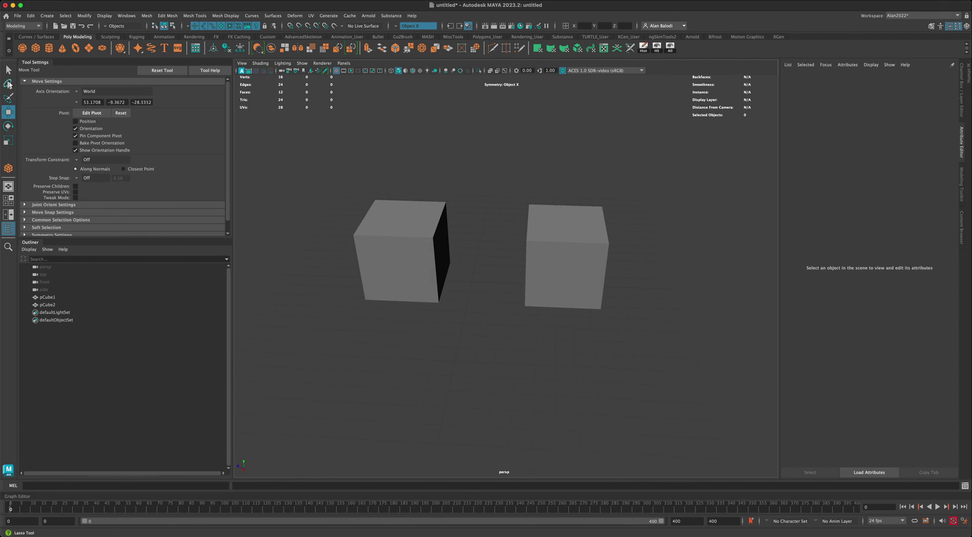
# Combine the two cubes into a single mesh and delete its construction history
pyautogui.click(8, 69)
pyautogui.moveTo(295, 130); pyautogui.dragTo(591, 268)
pyautogui.keyDown('alt'); pyautogui.moveTo(534, 197); pyautogui.dragTo(468, 181); pyautogui.keyUp('alt')
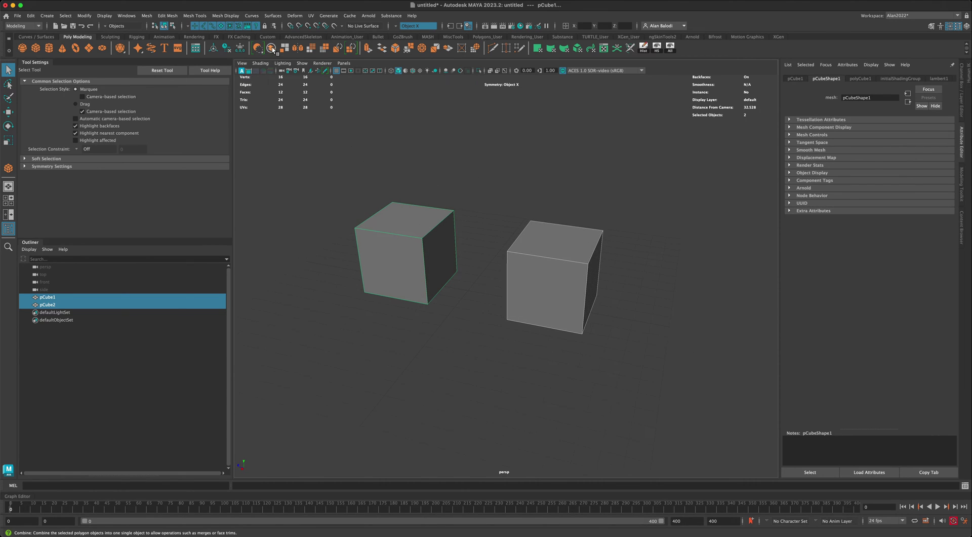
pyautogui.click(271, 48)
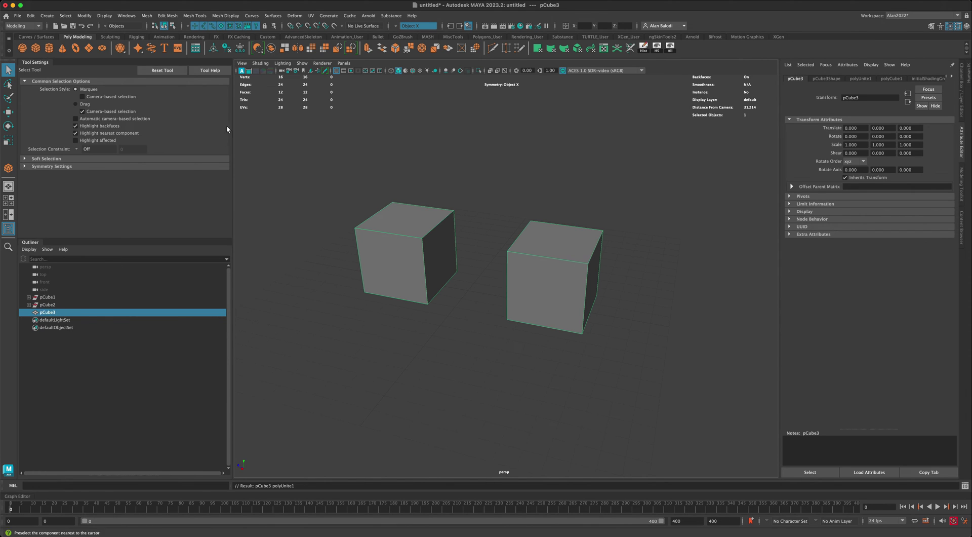
pyautogui.click(227, 49)
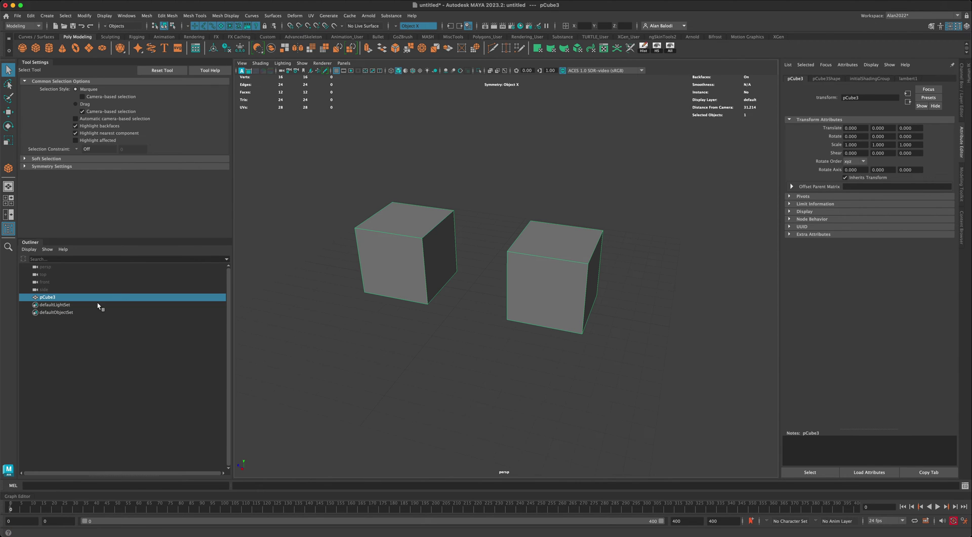
pyautogui.moveTo(359, 308)
pyautogui.keyDown('alt'); pyautogui.mouseDown()
pyautogui.moveTo(343, 318)
pyautogui.moveTo(349, 313)
pyautogui.mouseUp(); pyautogui.keyUp('alt')
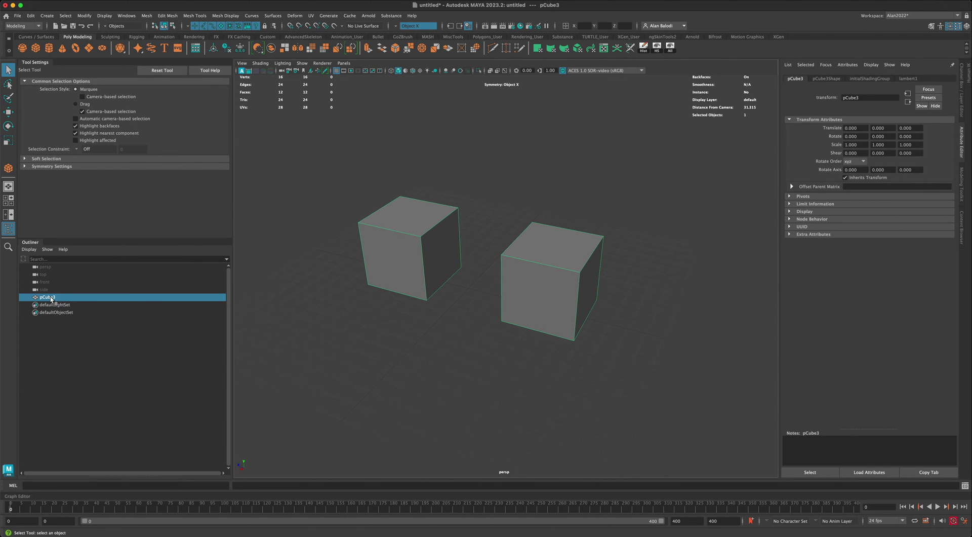
pyautogui.keyDown('alt'); pyautogui.moveTo(401, 284); pyautogui.dragTo(412, 284); pyautogui.keyUp('alt')
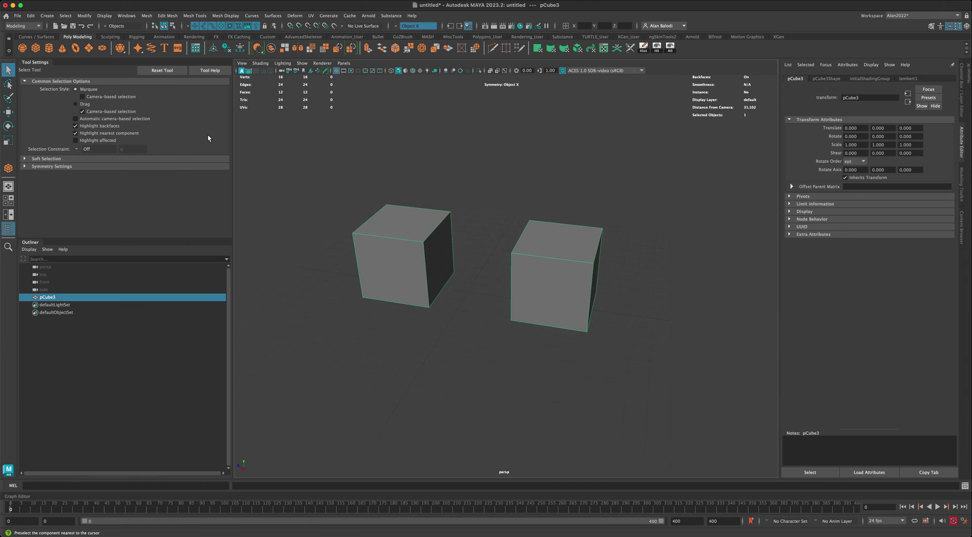
# Make the combined cube mesh a live surface for drawing curves on it
pyautogui.click(43, 37)
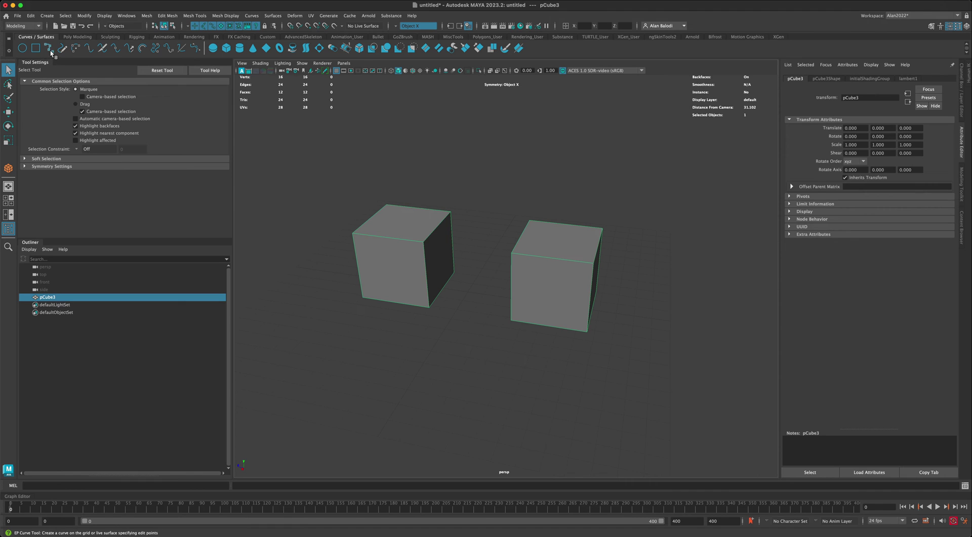
pyautogui.click(49, 48)
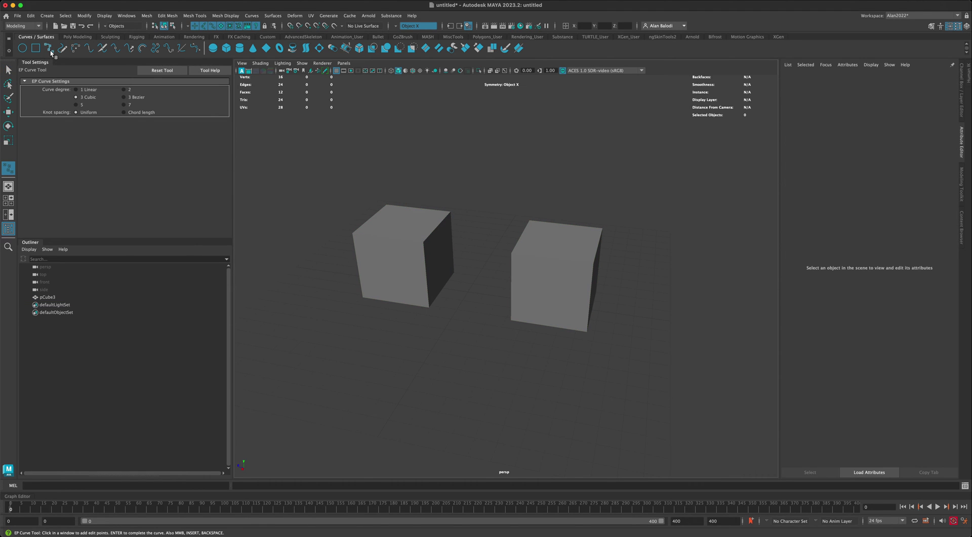
pyautogui.press('q')
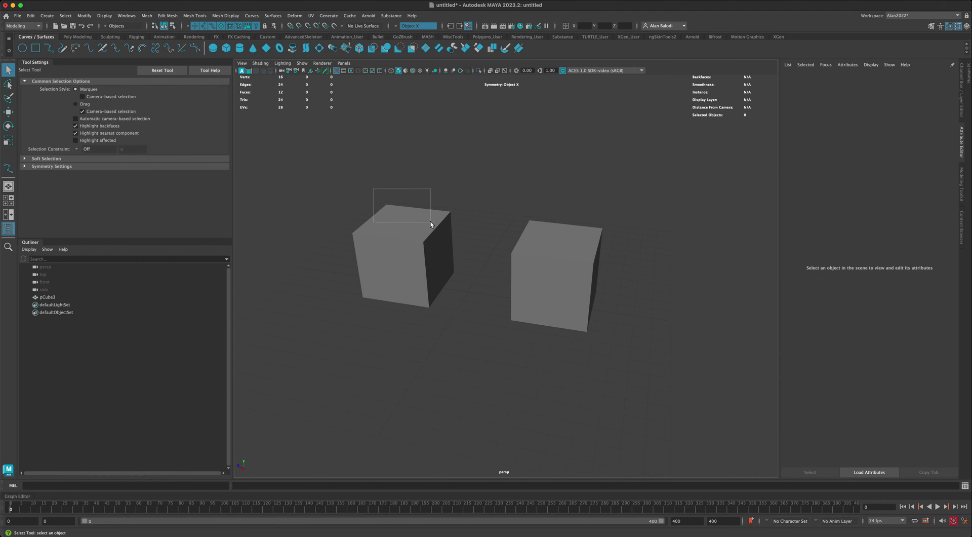
pyautogui.moveTo(431, 221); pyautogui.dragTo(431, 223)
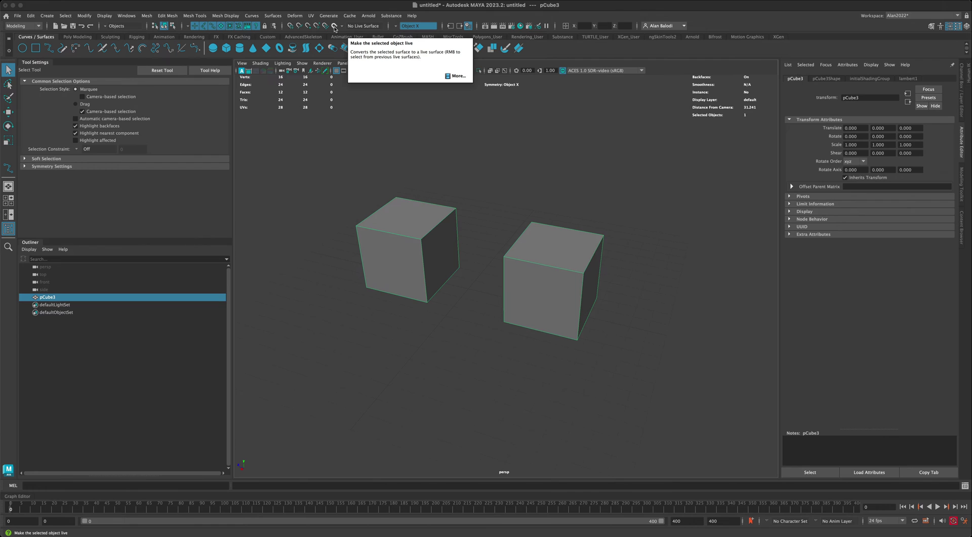
pyautogui.click(334, 26)
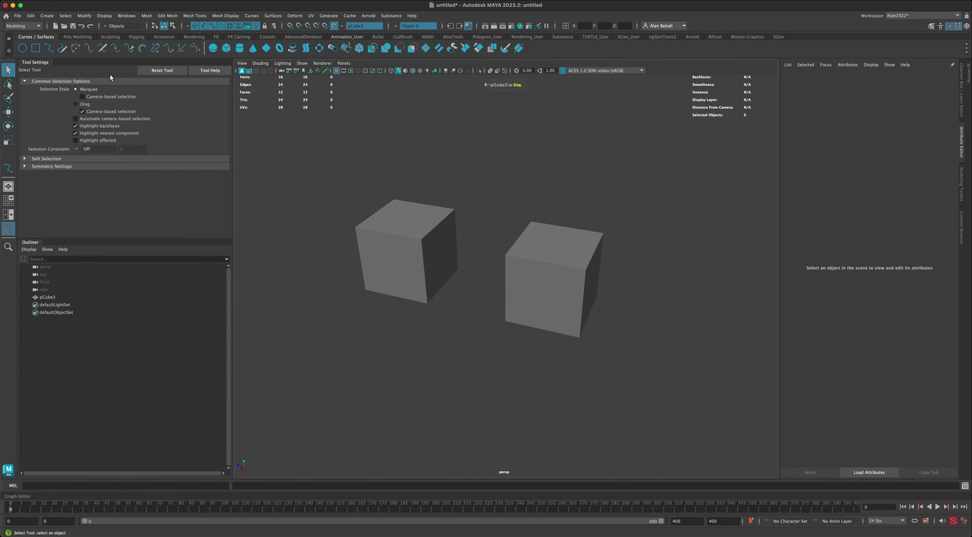
# Draw a cubic EP curve on the first cube, running up its outer side, across the top and down the inner side
pyautogui.click(49, 50)
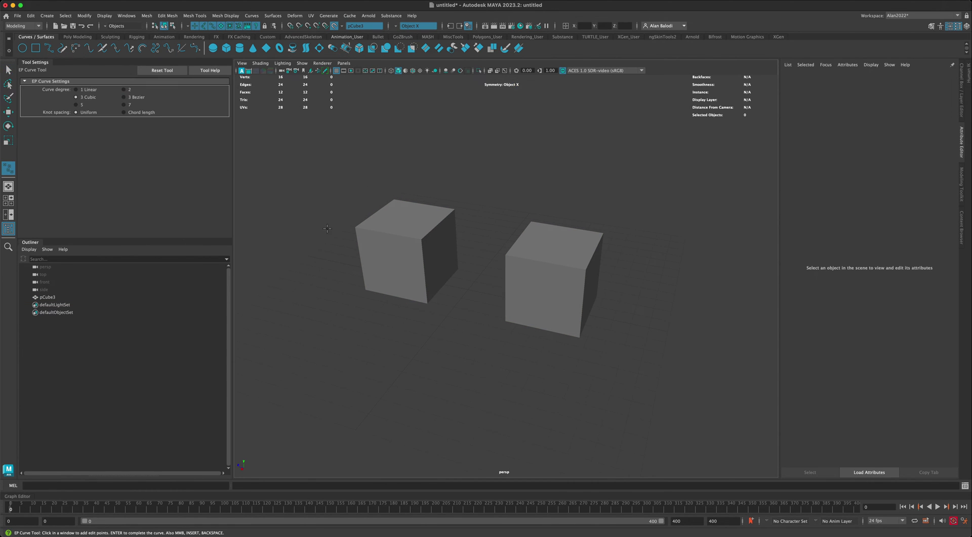
pyautogui.keyDown('alt'); pyautogui.moveTo(329, 215); pyautogui.dragTo(362, 225); pyautogui.keyUp('alt')
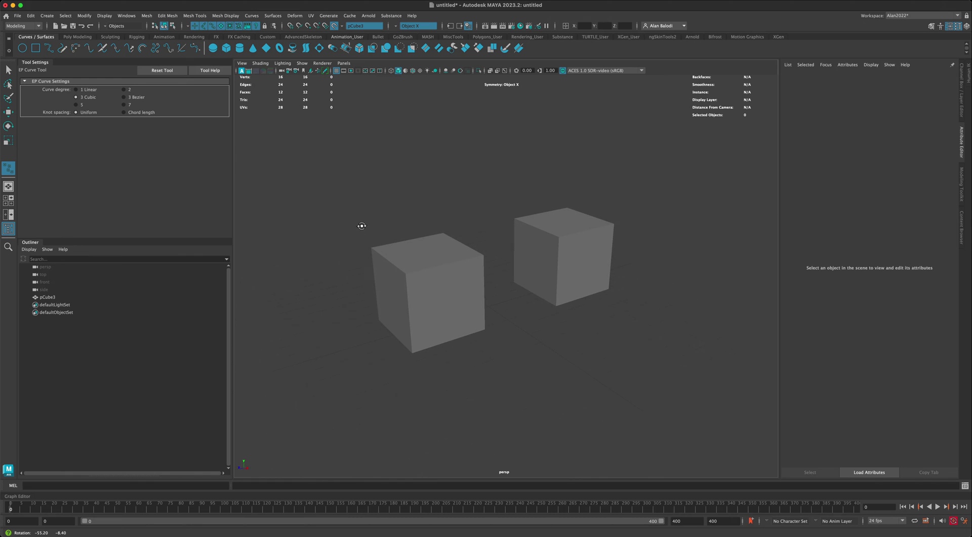
pyautogui.click(394, 316)
pyautogui.click(392, 292)
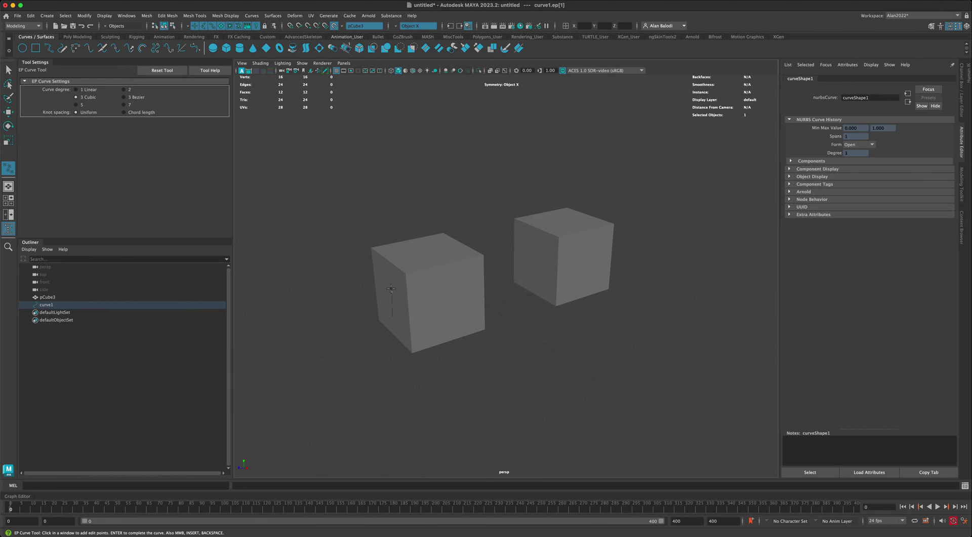
pyautogui.click(390, 262)
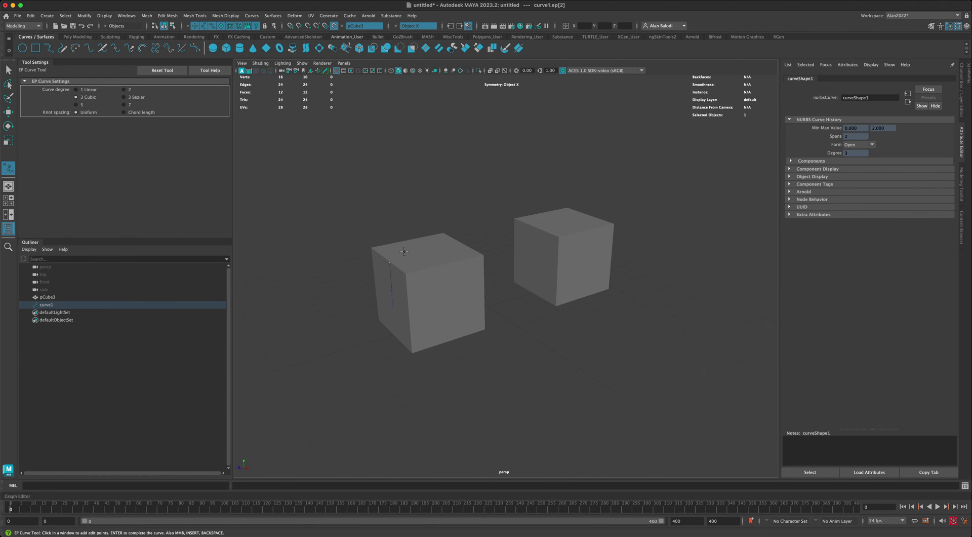
pyautogui.click(434, 246)
pyautogui.click(456, 241)
pyautogui.moveTo(462, 265)
pyautogui.keyDown('alt'); pyautogui.mouseDown()
pyautogui.moveTo(414, 270)
pyautogui.moveTo(457, 283)
pyautogui.moveTo(455, 269)
pyautogui.mouseUp(); pyautogui.keyUp('alt')
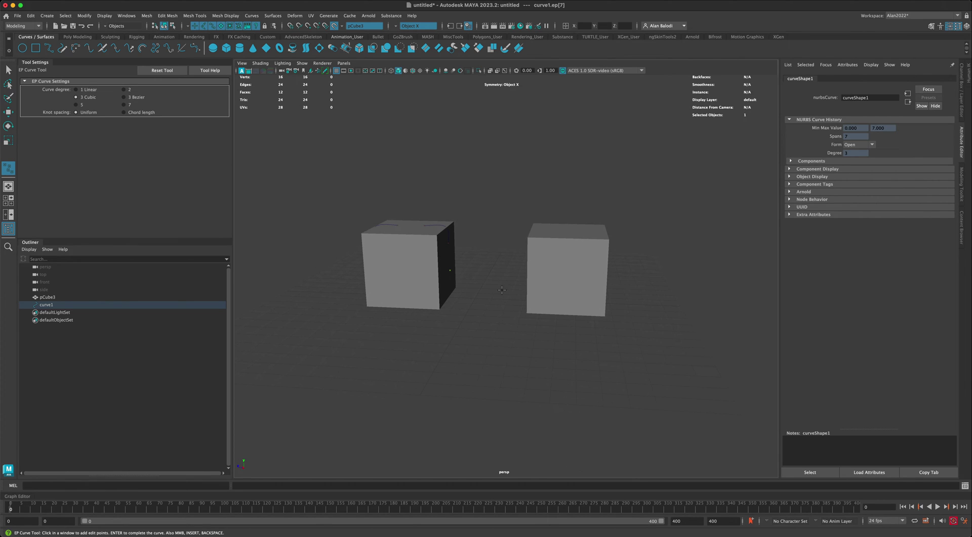
pyautogui.press('Return')
pyautogui.moveTo(501, 289)
pyautogui.keyDown('alt'); pyautogui.mouseDown()
pyautogui.moveTo(476, 290)
pyautogui.moveTo(499, 297)
pyautogui.mouseUp(); pyautogui.keyUp('alt')
# Draw another cubic EP curve on the second cube, from its inner side across the top and down the outer side
pyautogui.click(49, 48)
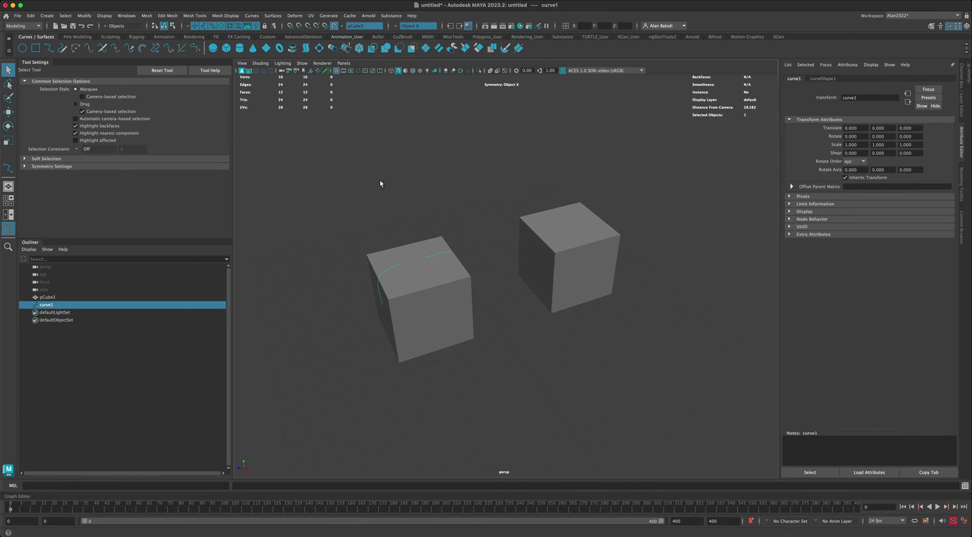
pyautogui.click(531, 271)
pyautogui.click(537, 249)
pyautogui.click(551, 225)
pyautogui.click(565, 218)
pyautogui.click(591, 218)
pyautogui.keyDown('alt'); pyautogui.moveTo(592, 219); pyautogui.dragTo(543, 263); pyautogui.keyUp('alt')
pyautogui.keyDown('alt'); pyautogui.moveTo(568, 293); pyautogui.dragTo(565, 302); pyautogui.keyUp('alt')
pyautogui.click(547, 280)
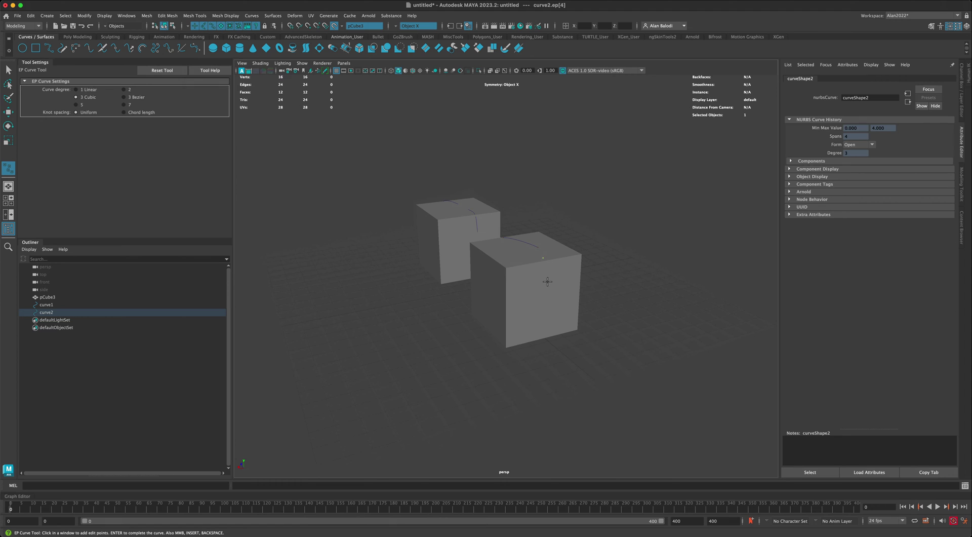
pyautogui.click(553, 322)
pyautogui.moveTo(471, 294)
pyautogui.keyDown('alt'); pyautogui.mouseDown()
pyautogui.moveTo(450, 306)
pyautogui.moveTo(478, 309)
pyautogui.mouseUp(); pyautogui.keyUp('alt')
pyautogui.press('Return')
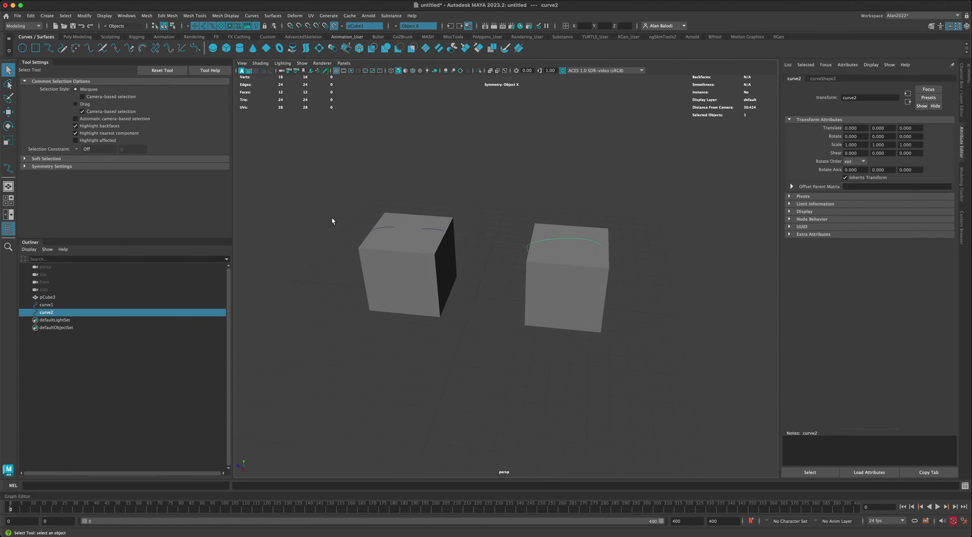
# Try to draw a wavy pencil curve on the ground from the second cube while the mesh is live
pyautogui.click(62, 50)
pyautogui.keyDown('alt'); pyautogui.moveTo(336, 340); pyautogui.dragTo(328, 301, button='middle'); pyautogui.keyUp('alt')
pyautogui.moveTo(455, 338)
pyautogui.keyDown('alt'); pyautogui.mouseDown()
pyautogui.moveTo(458, 347)
pyautogui.moveTo(451, 326)
pyautogui.mouseUp(); pyautogui.keyUp('alt')
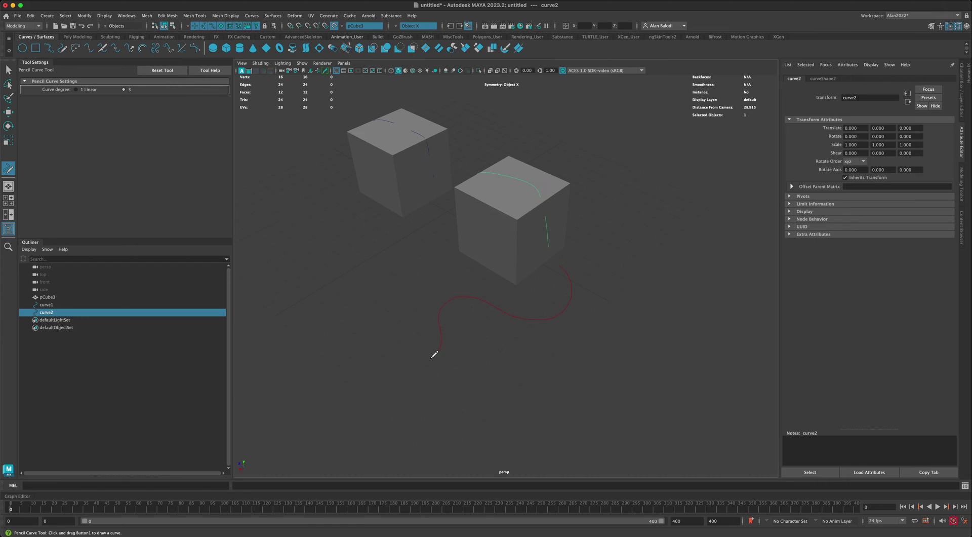
pyautogui.moveTo(451, 299)
pyautogui.mouseDown()
pyautogui.moveTo(494, 329)
pyautogui.moveTo(425, 295)
pyautogui.mouseUp()
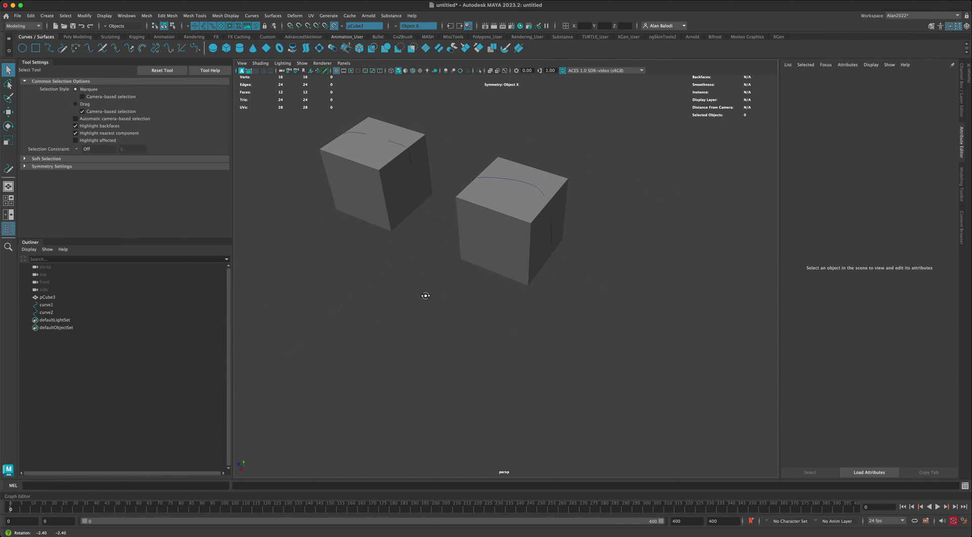
# Turn off the live surface and draw a wavy pencil curve on the ground starting beside the second cube
pyautogui.click(335, 26)
pyautogui.keyDown('alt'); pyautogui.moveTo(445, 283); pyautogui.dragTo(433, 273); pyautogui.keyUp('alt')
pyautogui.click(63, 48)
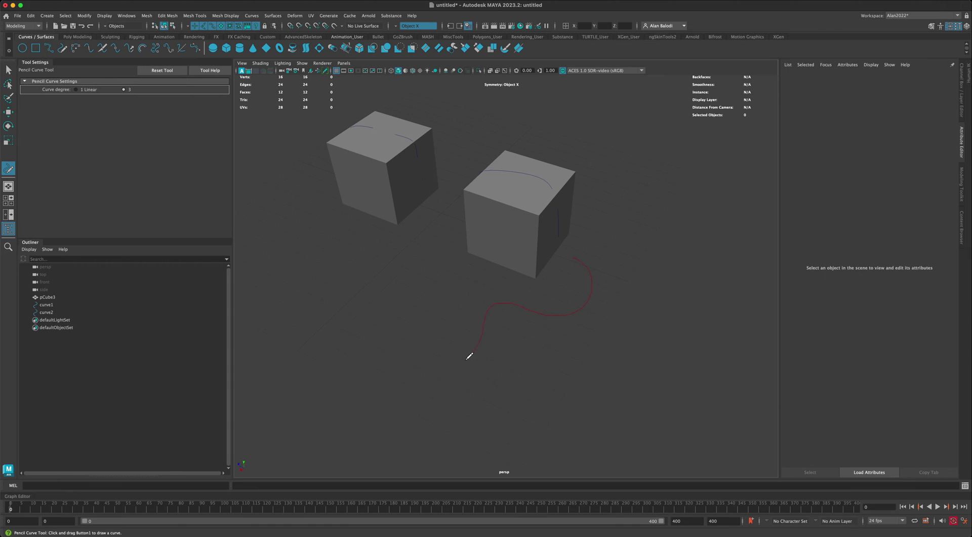
pyautogui.moveTo(399, 353); pyautogui.dragTo(398, 355)
# Draw a wavy pencil curve on the ground starting at the foot of the first cube's outer side
pyautogui.moveTo(370, 302)
pyautogui.keyDown('alt'); pyautogui.mouseDown()
pyautogui.moveTo(480, 304)
pyautogui.moveTo(460, 310)
pyautogui.moveTo(442, 238)
pyautogui.mouseUp(); pyautogui.keyUp('alt')
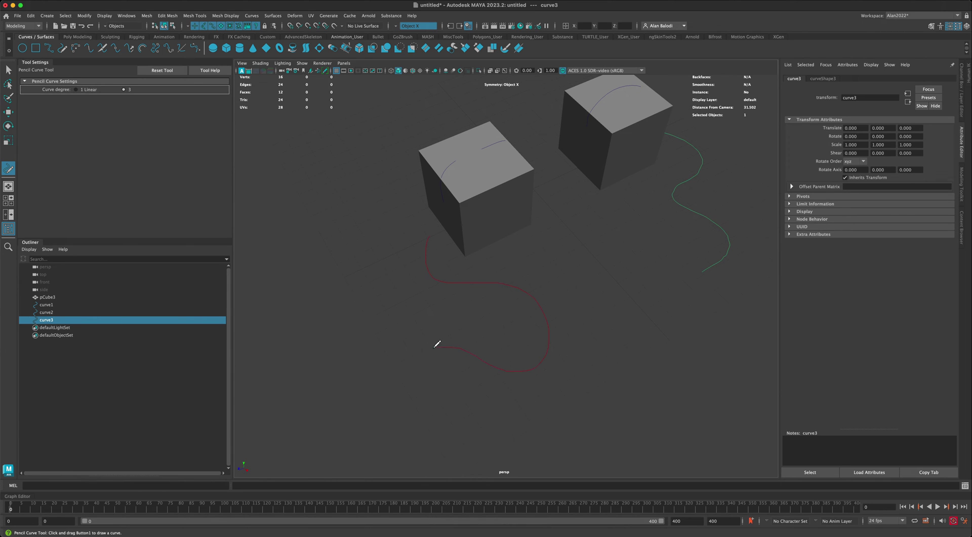
pyautogui.moveTo(435, 344); pyautogui.dragTo(435, 346)
pyautogui.keyDown('alt'); pyautogui.moveTo(495, 371); pyautogui.dragTo(603, 369); pyautogui.keyUp('alt')
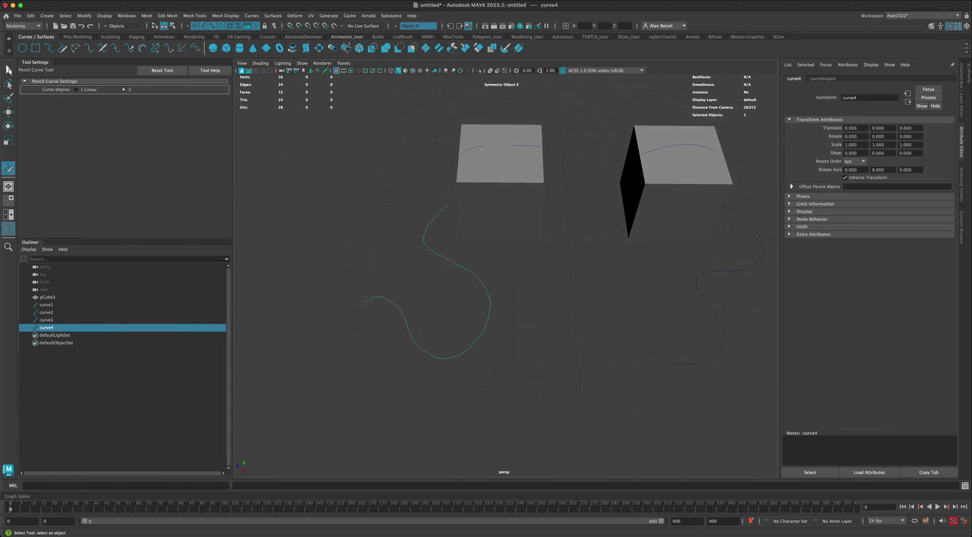
# Examine how the curves on both cubes line up with the two ground curves from several angles
pyautogui.click(8, 69)
pyautogui.keyDown('alt'); pyautogui.moveTo(550, 246); pyautogui.dragTo(473, 245, button='middle'); pyautogui.keyUp('alt')
pyautogui.click(473, 245)
pyautogui.keyDown('alt'); pyautogui.moveTo(490, 300); pyautogui.dragTo(481, 280); pyautogui.keyUp('alt')
pyautogui.moveTo(370, 226); pyautogui.dragTo(459, 303)
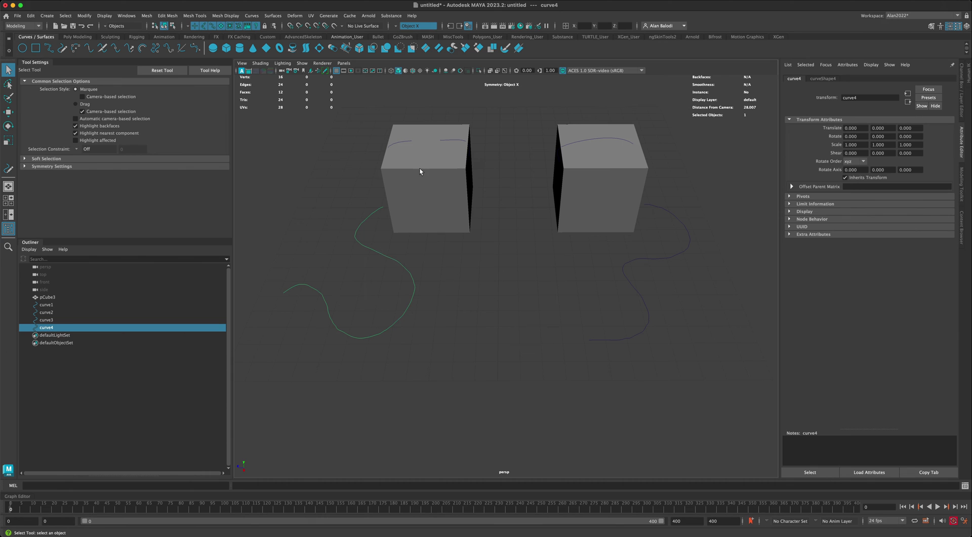
pyautogui.keyDown('alt'); pyautogui.moveTo(596, 141); pyautogui.dragTo(432, 273); pyautogui.keyUp('alt')
pyautogui.keyDown('alt'); pyautogui.moveTo(502, 169); pyautogui.dragTo(507, 255); pyautogui.keyUp('alt')
pyautogui.keyDown('alt'); pyautogui.moveTo(358, 186); pyautogui.dragTo(367, 228); pyautogui.keyUp('alt')
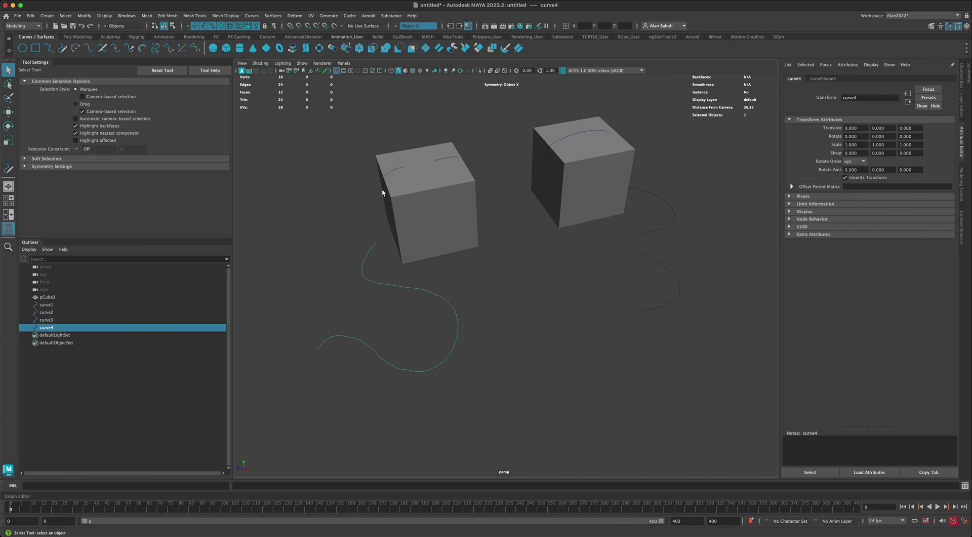
# Attach the wavy ground curve beside the first cube to the curve draped over that cube
pyautogui.keyDown('shift'); pyautogui.click(391, 171); pyautogui.keyUp('shift')
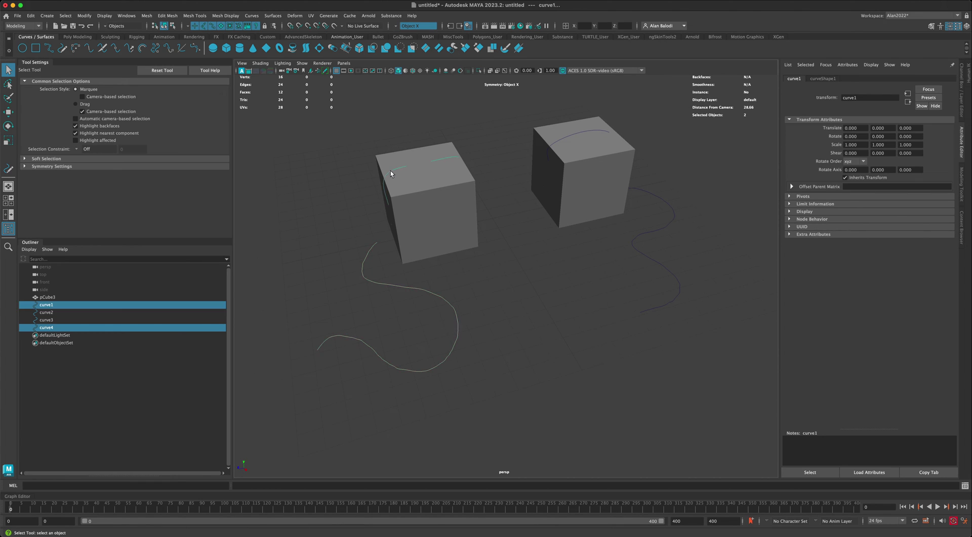
pyautogui.keyDown('alt'); pyautogui.moveTo(390, 172); pyautogui.dragTo(318, 190); pyautogui.keyUp('alt')
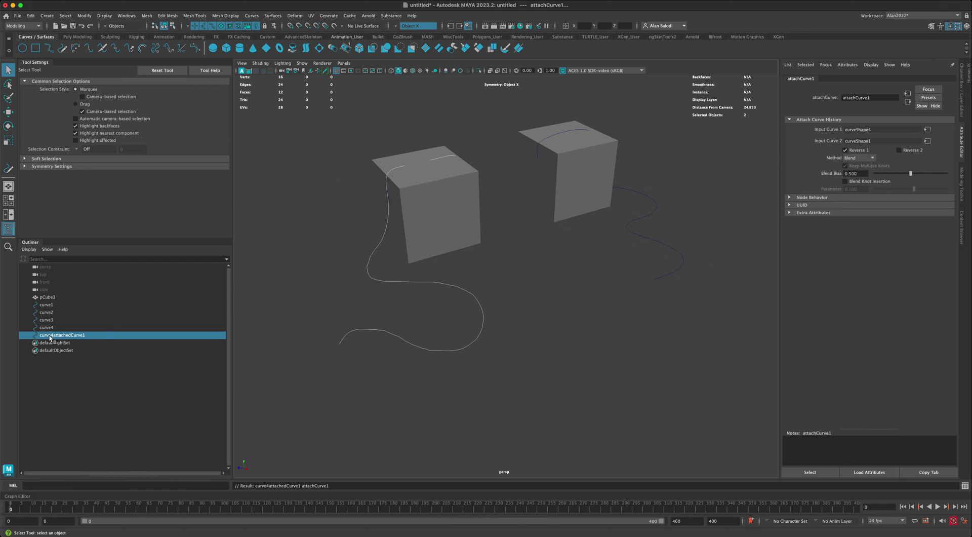
pyautogui.keyDown('alt'); pyautogui.moveTo(374, 266); pyautogui.dragTo(406, 254); pyautogui.keyUp('alt')
# Attach the first cube's combined curve to the curve over the second cube, bridging the gap between the cubes
pyautogui.keyDown('alt'); pyautogui.moveTo(514, 212); pyautogui.dragTo(528, 216); pyautogui.keyUp('alt')
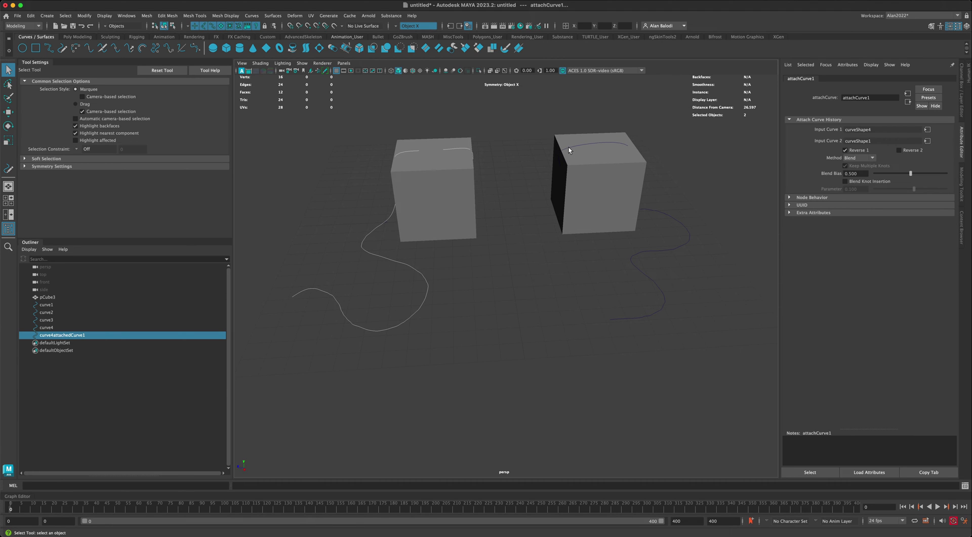
pyautogui.keyDown('shift'); pyautogui.click(568, 148); pyautogui.keyUp('shift')
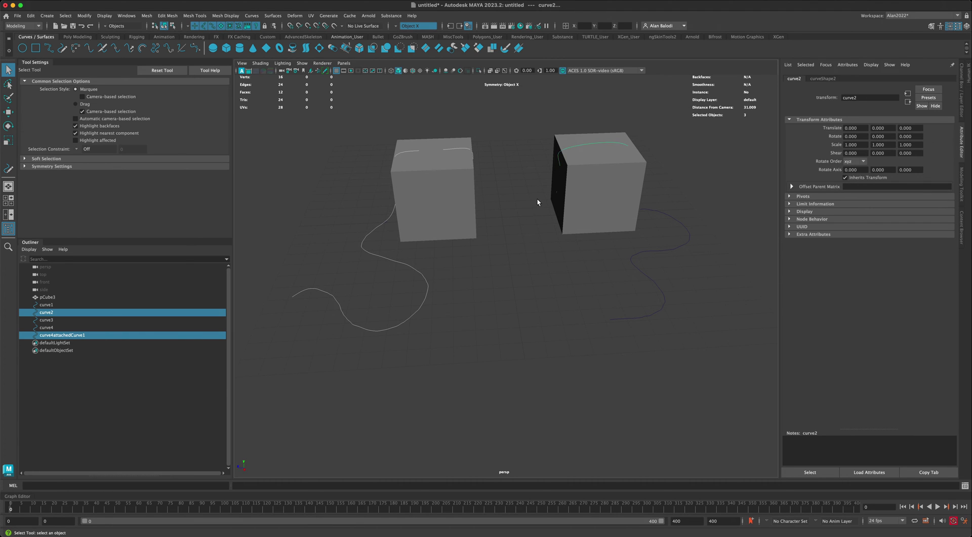
pyautogui.keyDown('alt'); pyautogui.moveTo(527, 215); pyautogui.dragTo(516, 211); pyautogui.keyUp('alt')
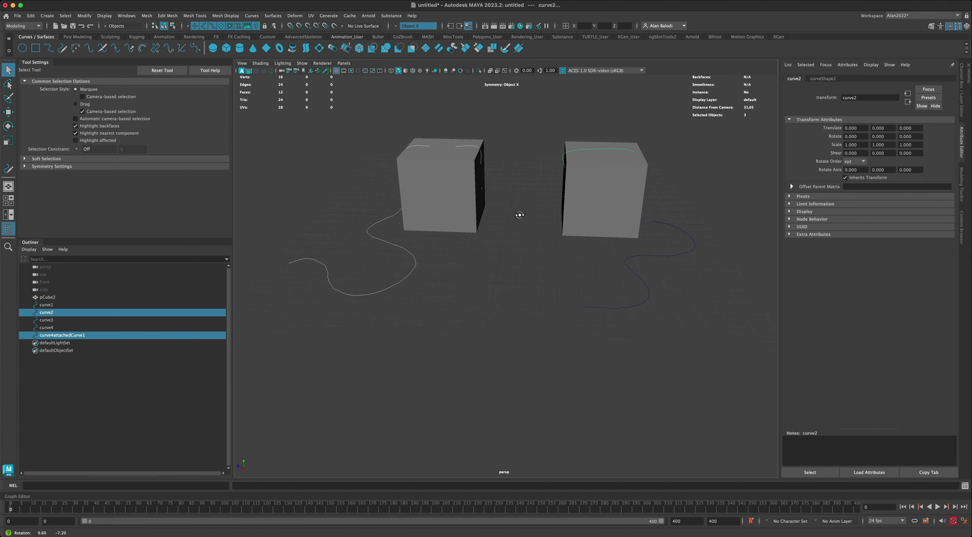
pyautogui.click(88, 50)
# Attach the wavy ground curve beside the second cube to the combined curve to complete the rope path
pyautogui.keyDown('alt'); pyautogui.moveTo(522, 269); pyautogui.dragTo(532, 274); pyautogui.keyUp('alt')
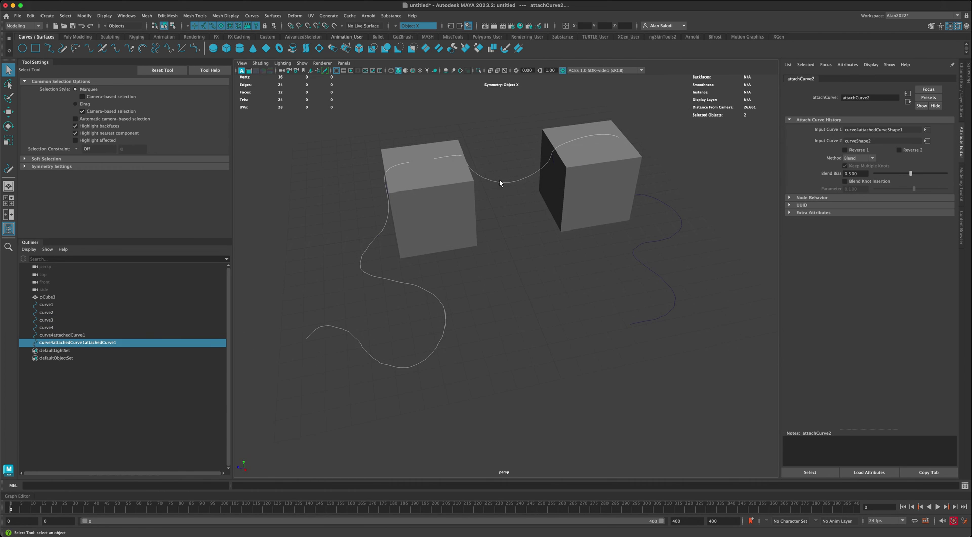
pyautogui.keyDown('alt'); pyautogui.moveTo(498, 183); pyautogui.dragTo(512, 239); pyautogui.keyUp('alt')
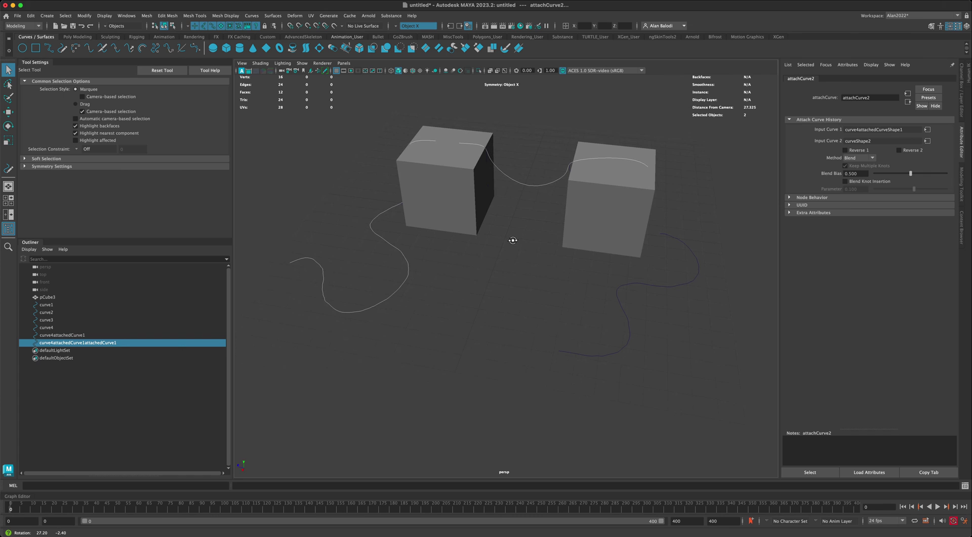
pyautogui.keyDown('shift'); pyautogui.click(633, 284); pyautogui.keyUp('shift')
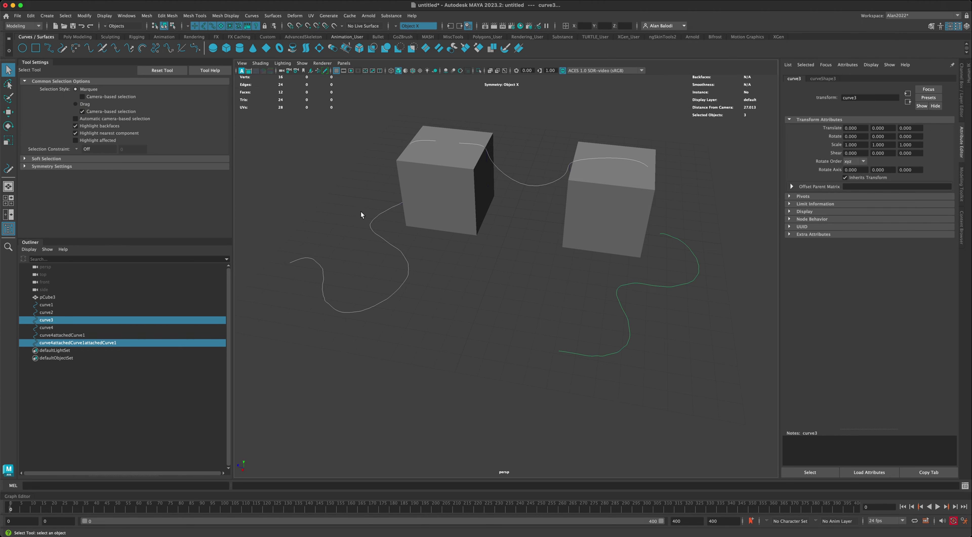
pyautogui.click(90, 50)
# Delete the four original curves and the two intermediate attached curves, keeping only the complete path curve
pyautogui.keyDown('alt'); pyautogui.moveTo(502, 253); pyautogui.dragTo(509, 254); pyautogui.keyUp('alt')
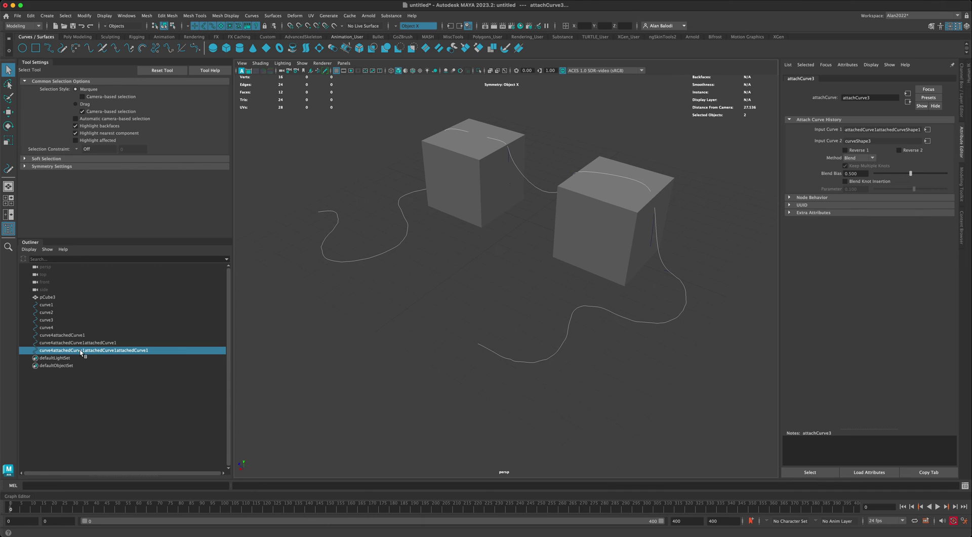
pyautogui.click(66, 343)
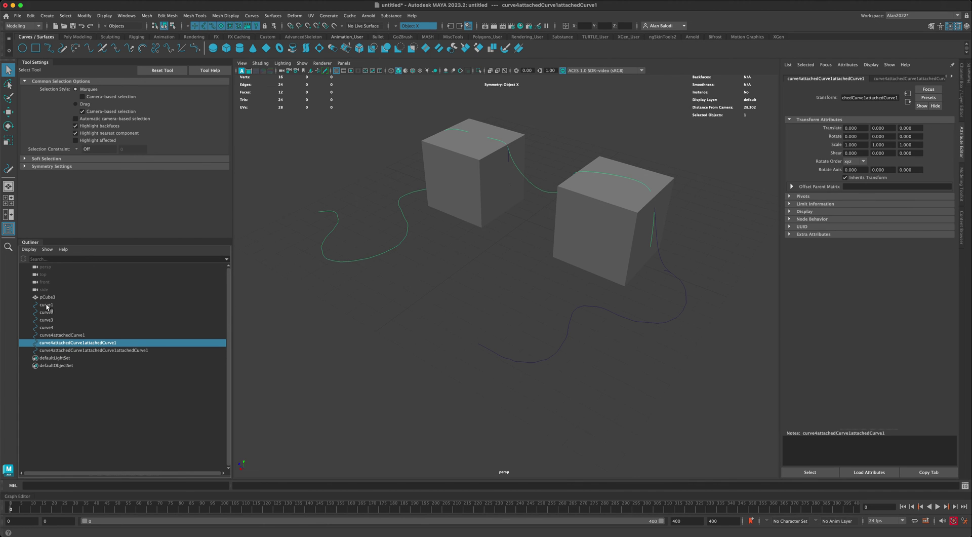
pyautogui.keyDown('shift'); pyautogui.click(47, 305); pyautogui.keyUp('shift')
pyautogui.press('Delete')
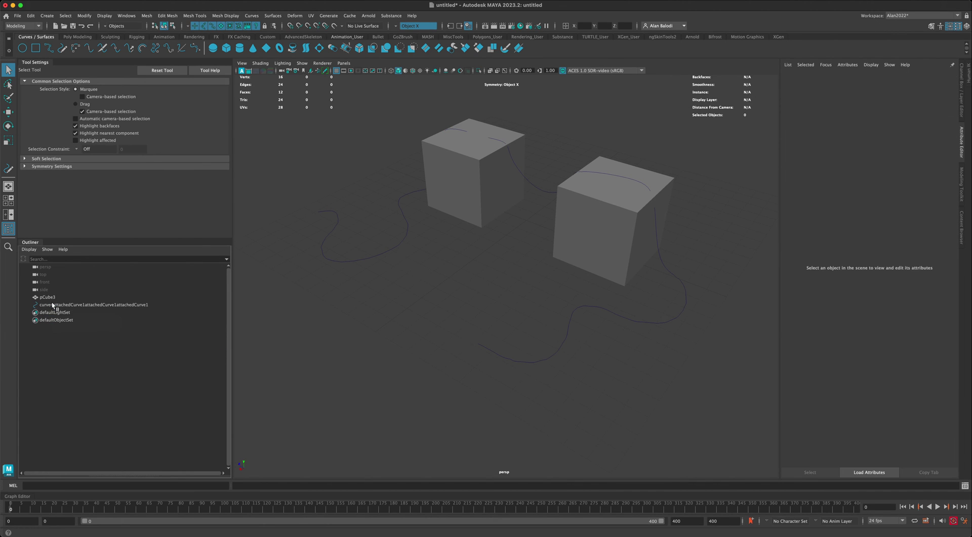
# Move the path curve's control vertices at the second cube's inner and outer top edges outward so the curve clears its faces
pyautogui.click(406, 240)
pyautogui.keyDown('alt'); pyautogui.moveTo(447, 273); pyautogui.dragTo(515, 195); pyautogui.keyUp('alt')
pyautogui.moveTo(517, 192); pyautogui.dragTo(471, 195, button='right')
pyautogui.keyDown('alt'); pyautogui.moveTo(528, 169); pyautogui.dragTo(532, 166); pyautogui.keyUp('alt')
pyautogui.click(536, 160)
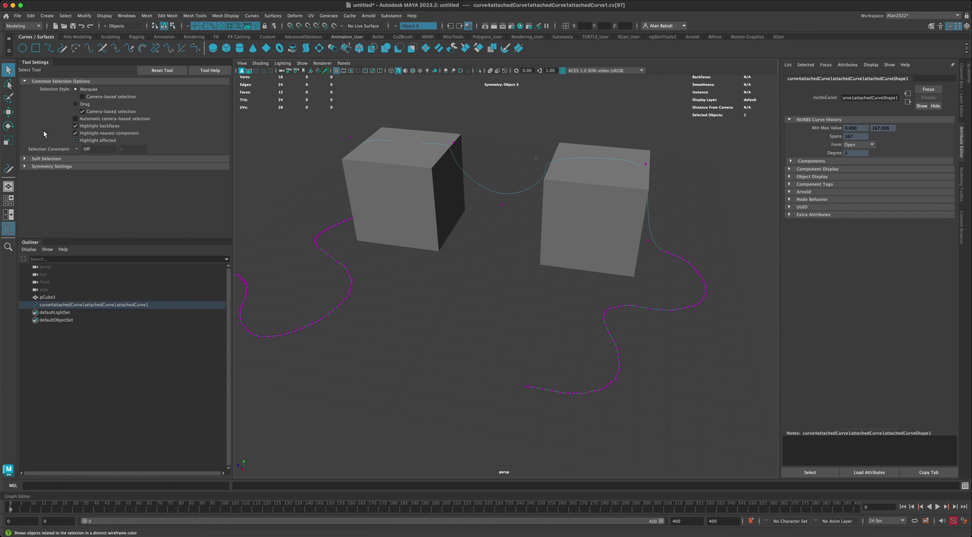
pyautogui.press('w')
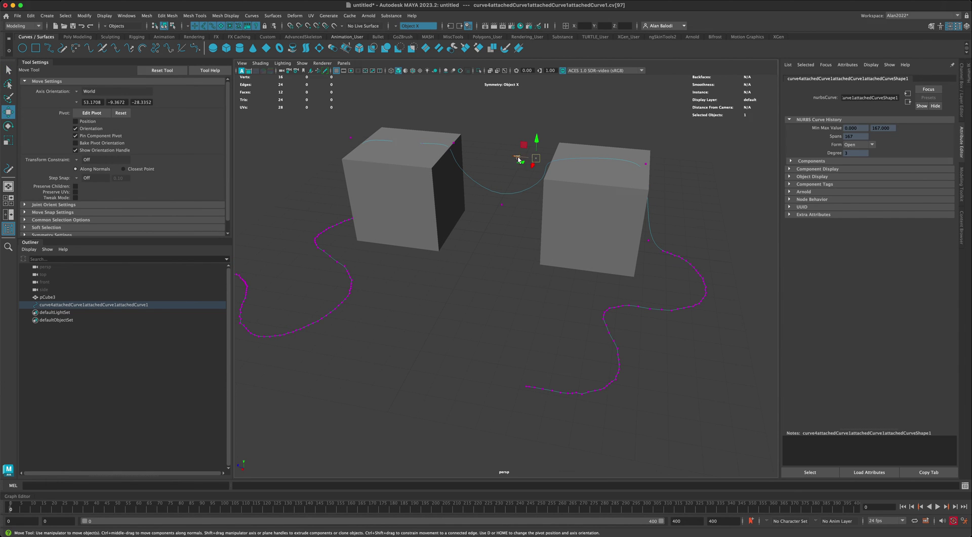
pyautogui.moveTo(518, 159); pyautogui.dragTo(512, 159)
pyautogui.click(645, 165)
pyautogui.moveTo(643, 165); pyautogui.dragTo(645, 166)
pyautogui.keyDown('alt'); pyautogui.moveTo(509, 225); pyautogui.dragTo(518, 228); pyautogui.keyUp('alt')
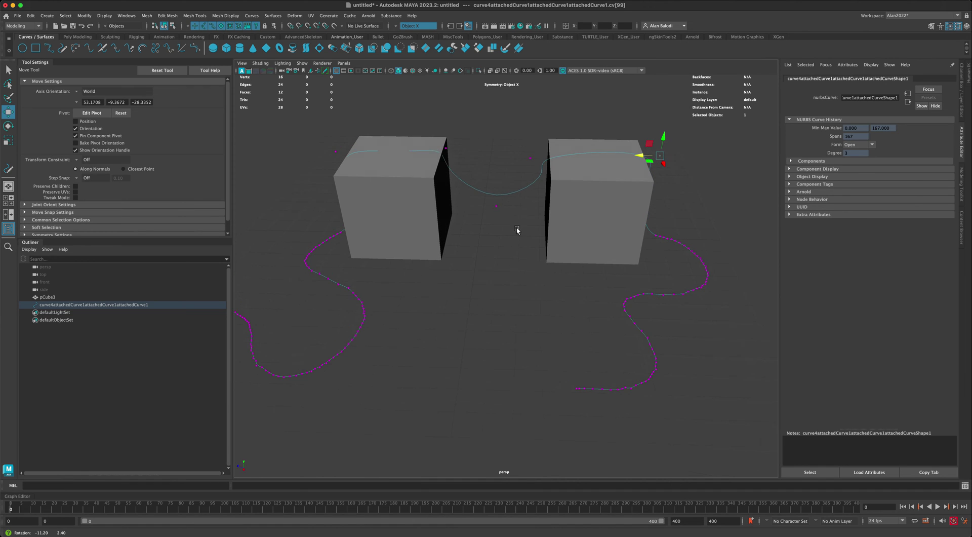
# Move the path curve's control vertices around the first cube outward to clear its faces, and return to object selection
pyautogui.moveTo(439, 142); pyautogui.dragTo(351, 243)
pyautogui.click(333, 157)
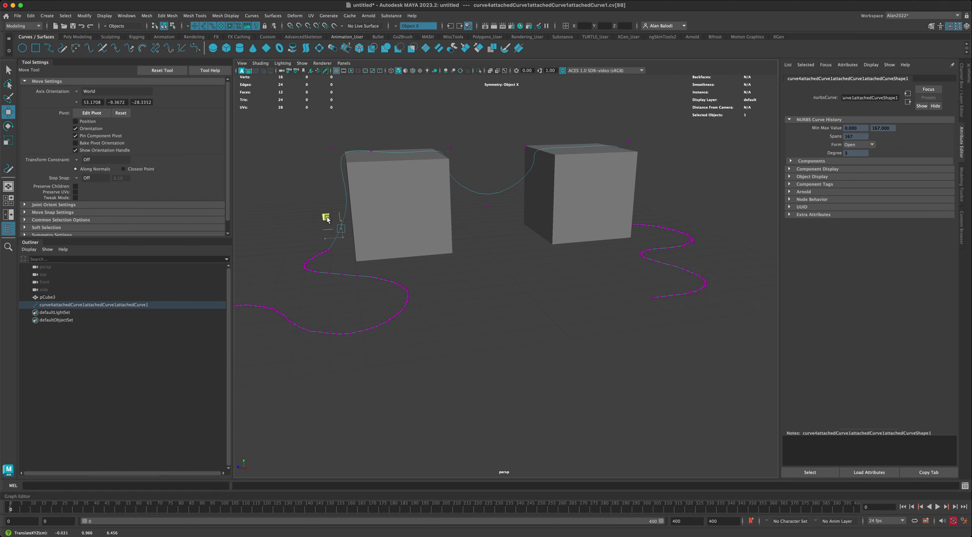
pyautogui.keyDown('alt'); pyautogui.moveTo(509, 282); pyautogui.dragTo(505, 204); pyautogui.keyUp('alt')
pyautogui.moveTo(503, 193); pyautogui.dragTo(533, 183, button='right')
pyautogui.click(479, 310)
pyautogui.keyDown('alt'); pyautogui.moveTo(479, 310); pyautogui.dragTo(501, 298); pyautogui.keyUp('alt')
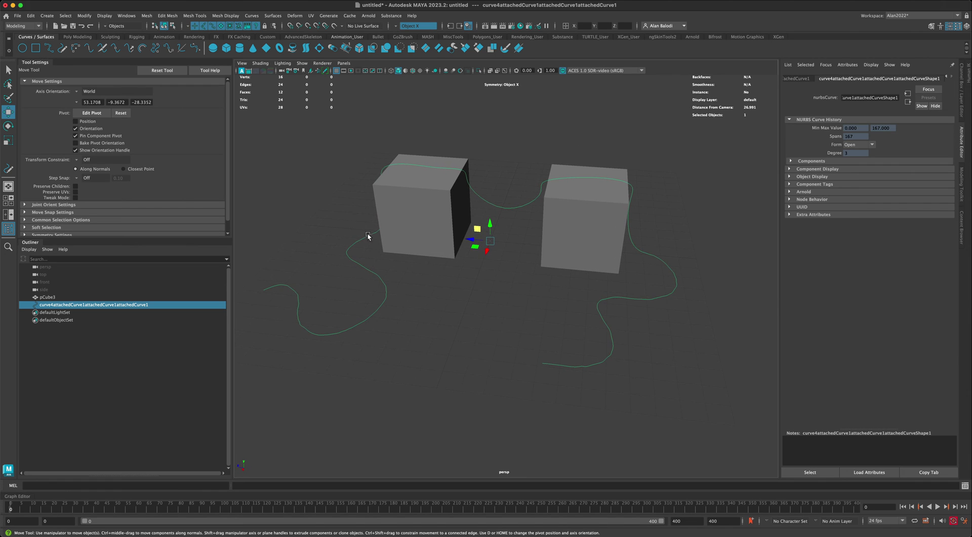
# Create a sweep mesh along the complete path curve
pyautogui.click(77, 36)
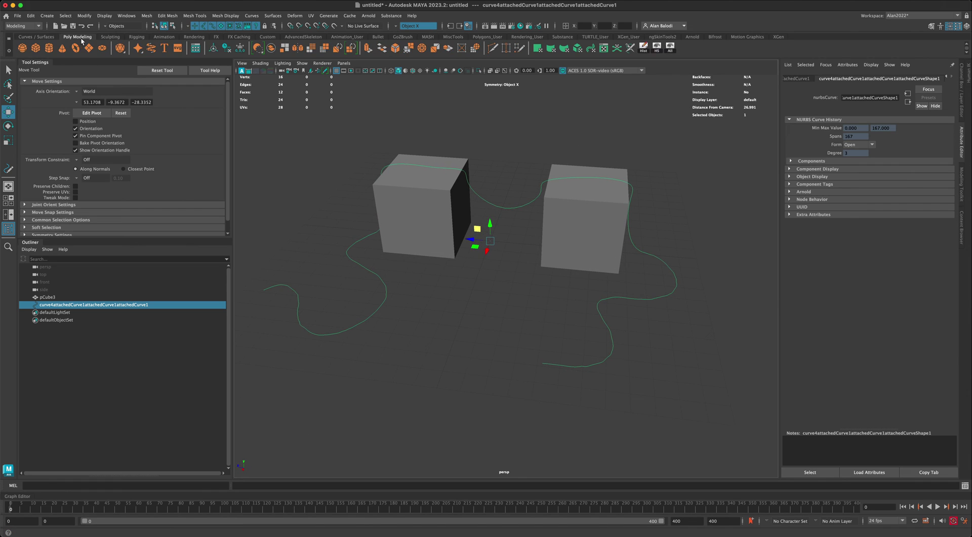
pyautogui.click(152, 48)
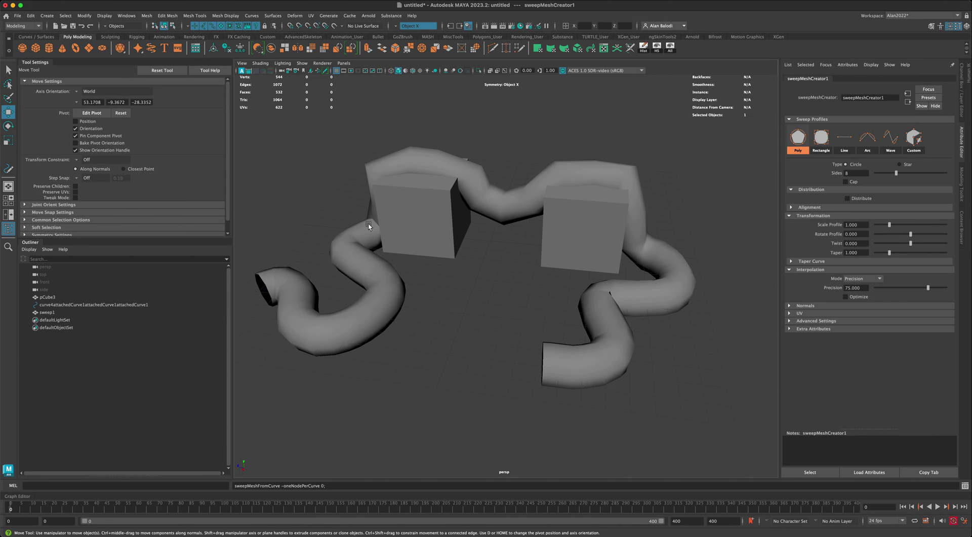
pyautogui.keyDown('alt'); pyautogui.moveTo(390, 234); pyautogui.dragTo(362, 242); pyautogui.keyUp('alt')
pyautogui.keyDown('alt'); pyautogui.moveTo(484, 268); pyautogui.dragTo(488, 269); pyautogui.keyUp('alt')
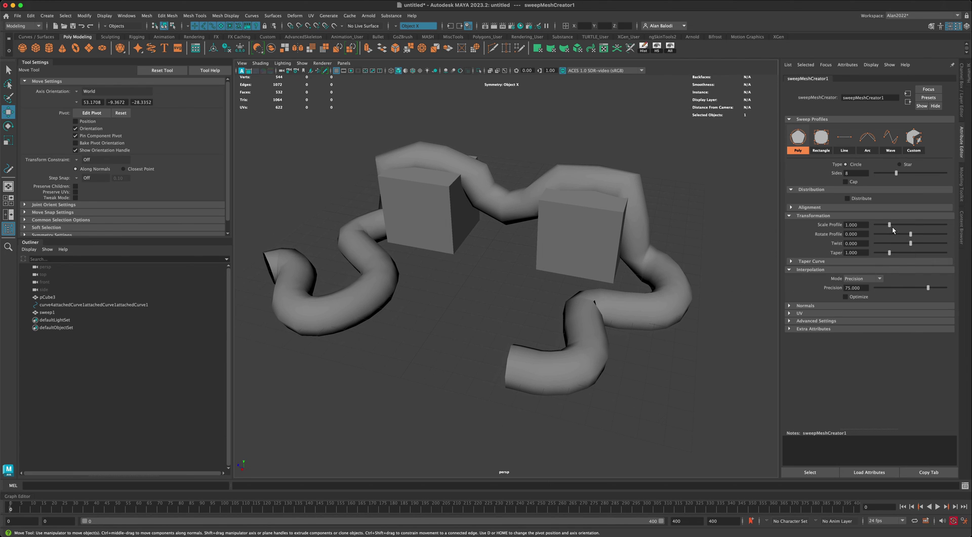
# Reduce the sweep mesh's Scale Profile to 0.246 for a thin rope
pyautogui.moveTo(890, 226); pyautogui.dragTo(879, 228)
pyautogui.keyDown('alt'); pyautogui.moveTo(607, 395); pyautogui.dragTo(593, 387, button='middle'); pyautogui.keyUp('alt')
pyautogui.keyDown('alt'); pyautogui.moveTo(593, 387); pyautogui.dragTo(609, 372); pyautogui.keyUp('alt')
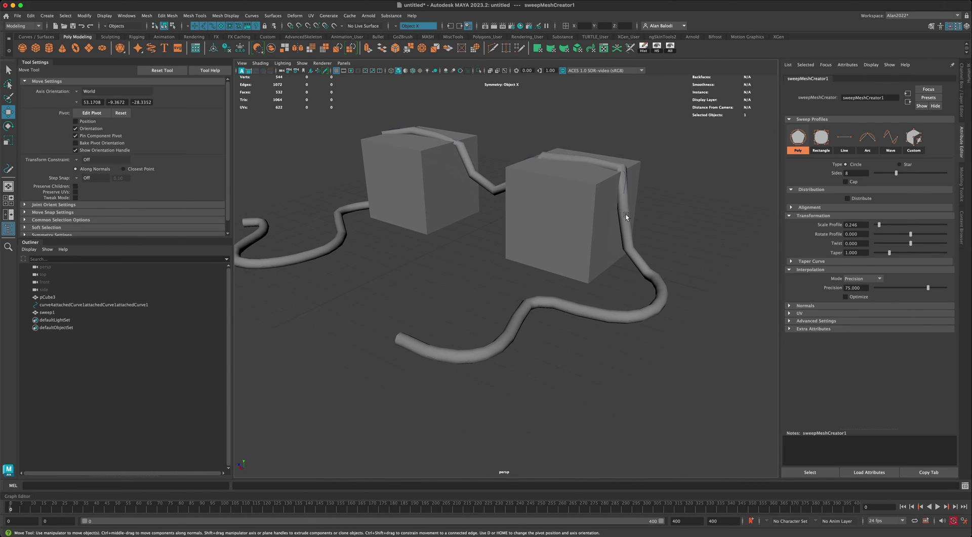
pyautogui.moveTo(627, 221)
pyautogui.keyDown('alt'); pyautogui.mouseDown()
pyautogui.moveTo(647, 234)
pyautogui.moveTo(641, 226)
pyautogui.mouseUp(); pyautogui.keyUp('alt')
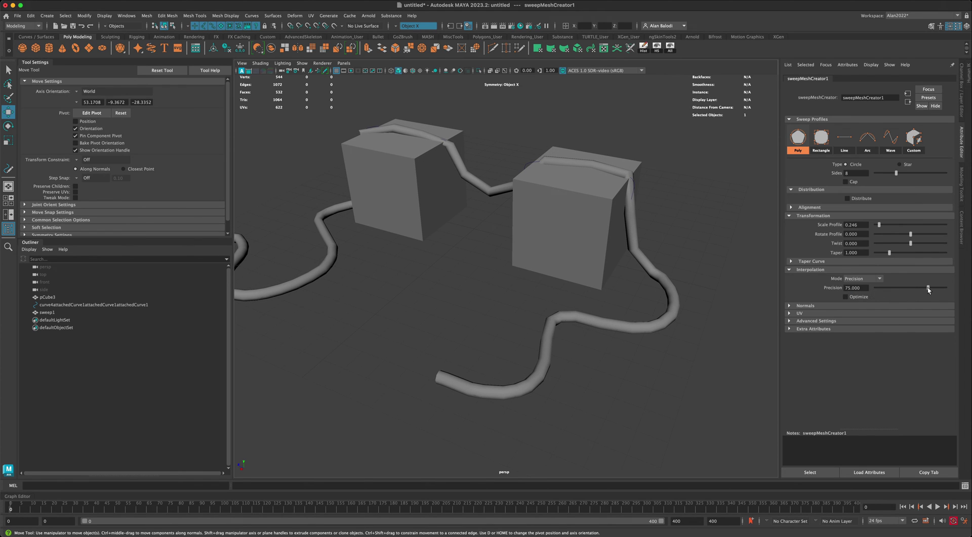
# Raise the sweep mesh's interpolation Precision to about 91 and show the wireframe over the shaded model
pyautogui.moveTo(928, 288); pyautogui.dragTo(939, 288)
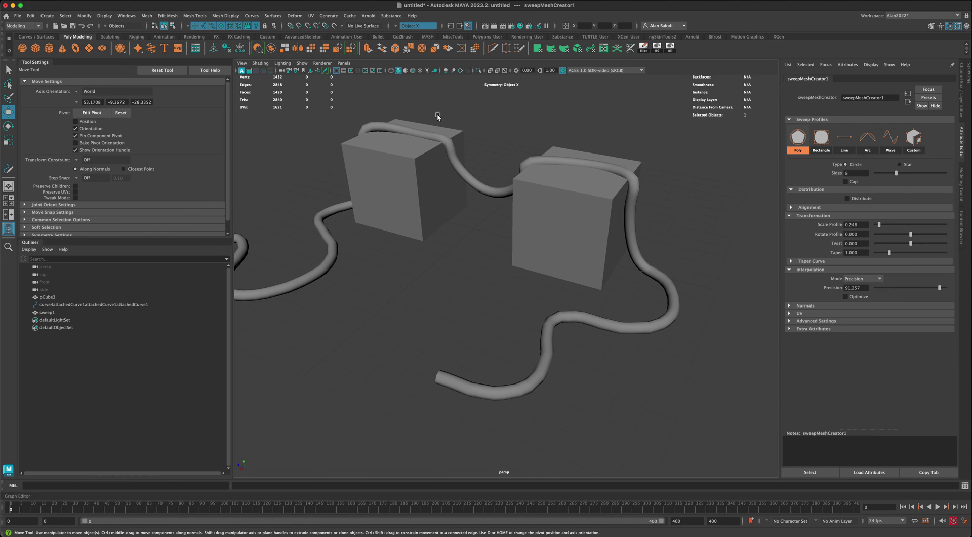
pyautogui.click(413, 72)
pyautogui.moveTo(481, 278)
pyautogui.keyDown('alt'); pyautogui.mouseDown()
pyautogui.moveTo(503, 278)
pyautogui.moveTo(480, 280)
pyautogui.mouseUp(); pyautogui.keyUp('alt')
pyautogui.keyDown('alt'); pyautogui.moveTo(477, 202); pyautogui.dragTo(479, 245); pyautogui.keyUp('alt')
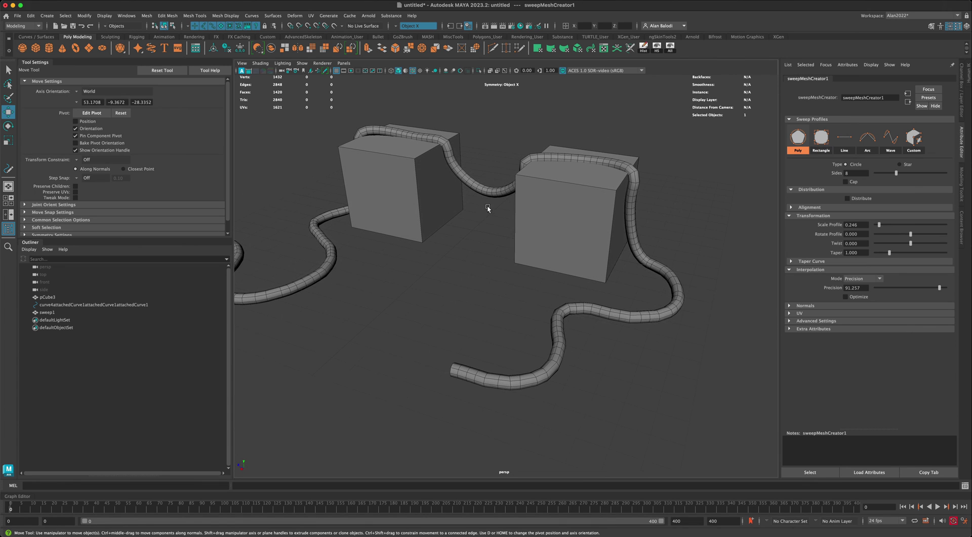
pyautogui.keyDown('alt'); pyautogui.moveTo(490, 261); pyautogui.dragTo(491, 262, button='middle'); pyautogui.keyUp('alt')
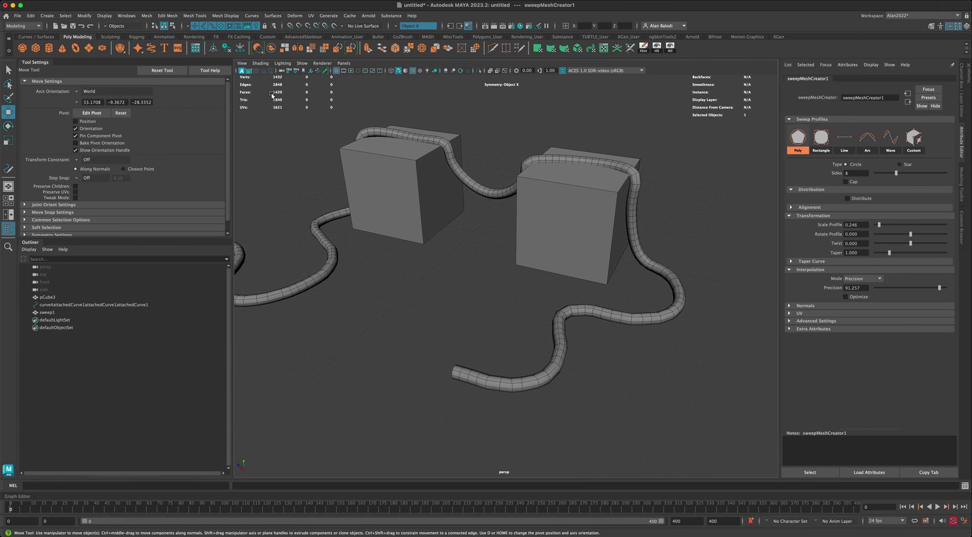
pyautogui.keyDown('alt'); pyautogui.moveTo(496, 267); pyautogui.dragTo(516, 268); pyautogui.keyUp('alt')
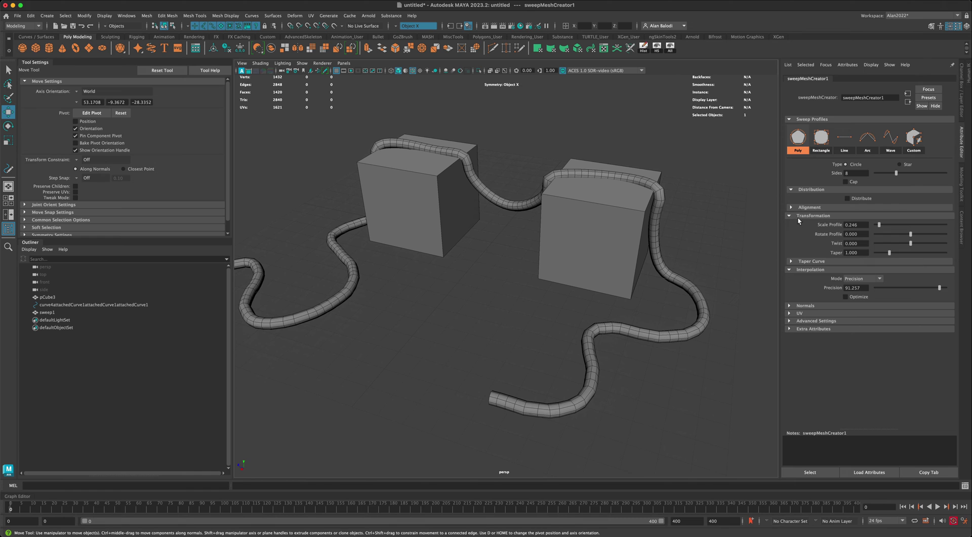
# Enable radial Distribute on the sweep mesh and set Number of Instances to 6
pyautogui.click(847, 198)
pyautogui.keyDown('alt'); pyautogui.moveTo(746, 252); pyautogui.dragTo(724, 250); pyautogui.keyUp('alt')
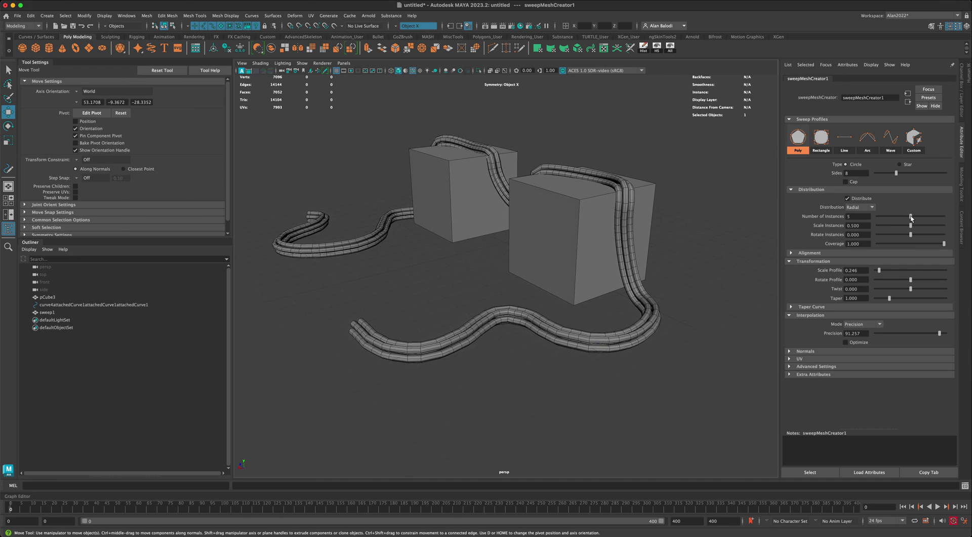
pyautogui.moveTo(911, 218)
pyautogui.mouseDown()
pyautogui.moveTo(893, 215)
pyautogui.moveTo(918, 217)
pyautogui.mouseUp()
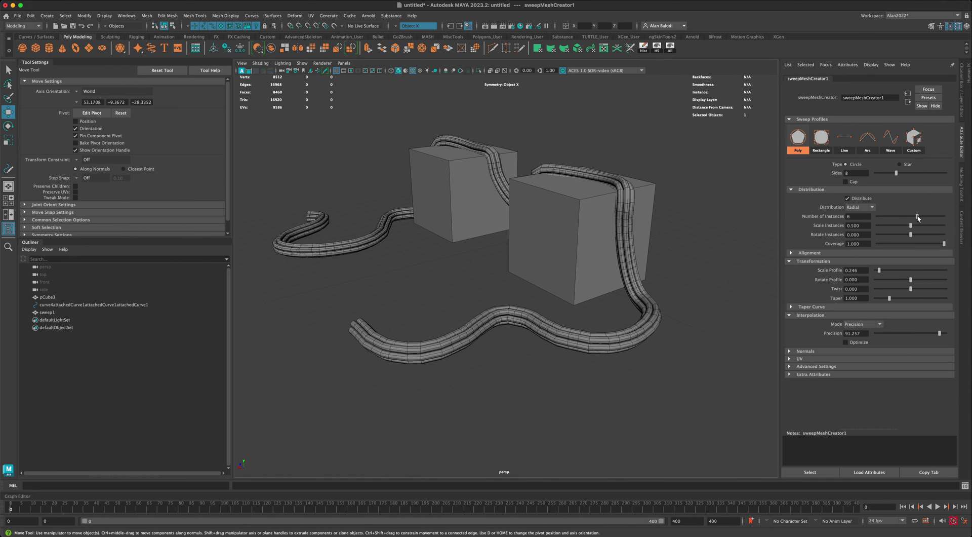
pyautogui.keyDown('alt'); pyautogui.moveTo(750, 271); pyautogui.dragTo(730, 275); pyautogui.keyUp('alt')
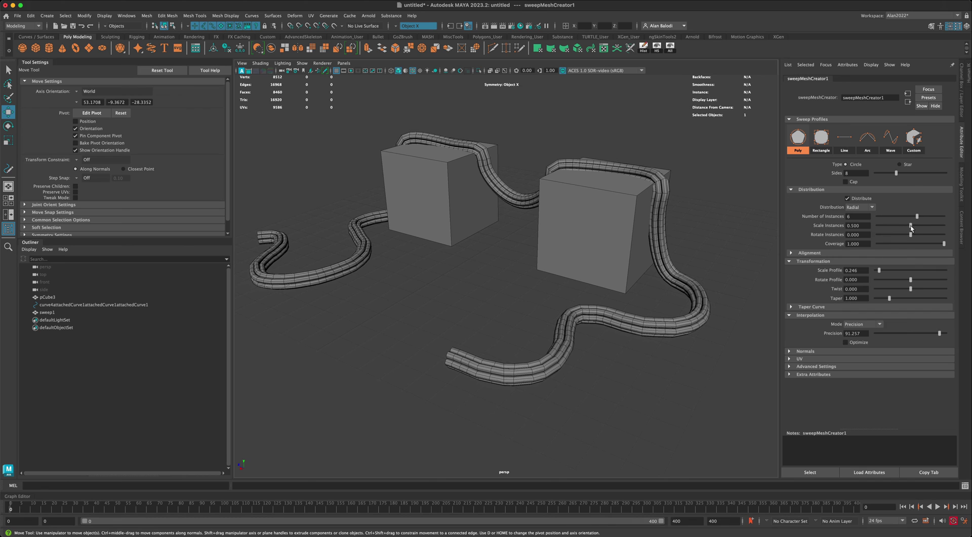
# Set the sweep mesh's Scale Instances to 0.249 and inspect the separated strands around the cubes
pyautogui.moveTo(909, 228); pyautogui.dragTo(892, 230)
pyautogui.keyDown('alt'); pyautogui.moveTo(550, 282); pyautogui.dragTo(529, 289); pyautogui.keyUp('alt')
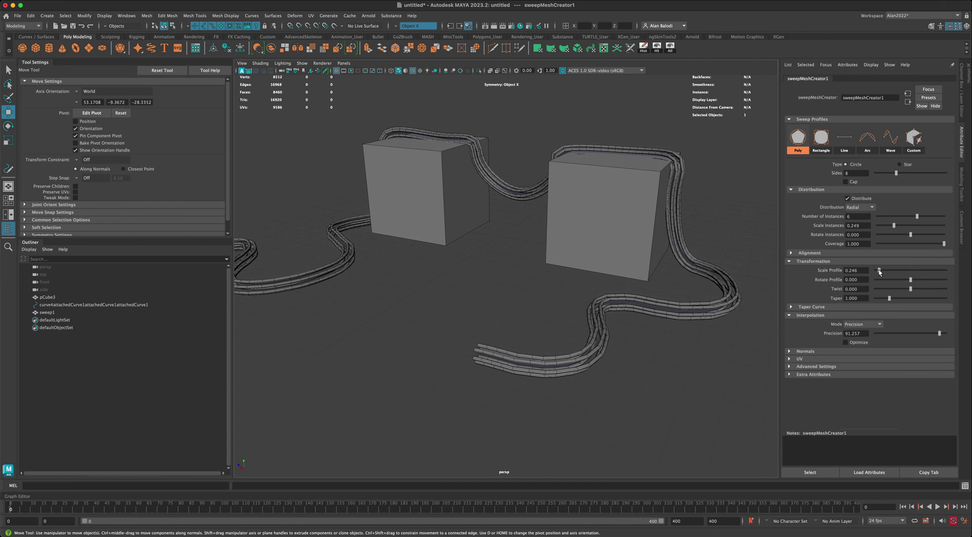
pyautogui.moveTo(879, 272); pyautogui.dragTo(878, 272)
pyautogui.keyDown('alt'); pyautogui.moveTo(709, 336); pyautogui.dragTo(712, 351); pyautogui.keyUp('alt')
pyautogui.keyDown('alt'); pyautogui.moveTo(535, 261); pyautogui.dragTo(535, 297, button='middle'); pyautogui.keyUp('alt')
pyautogui.scroll(3, 536, 297)
pyautogui.keyDown('alt'); pyautogui.moveTo(466, 231); pyautogui.dragTo(513, 257); pyautogui.keyUp('alt')
pyautogui.scroll(-3, 517, 275)
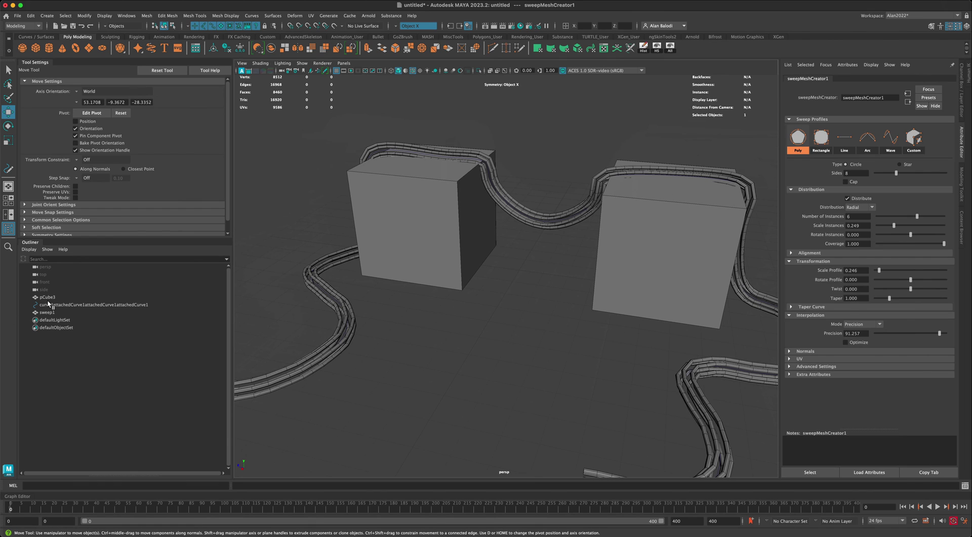
# Try to edit the path curve's control vertices with the sweep mesh still visible
pyautogui.click(50, 305)
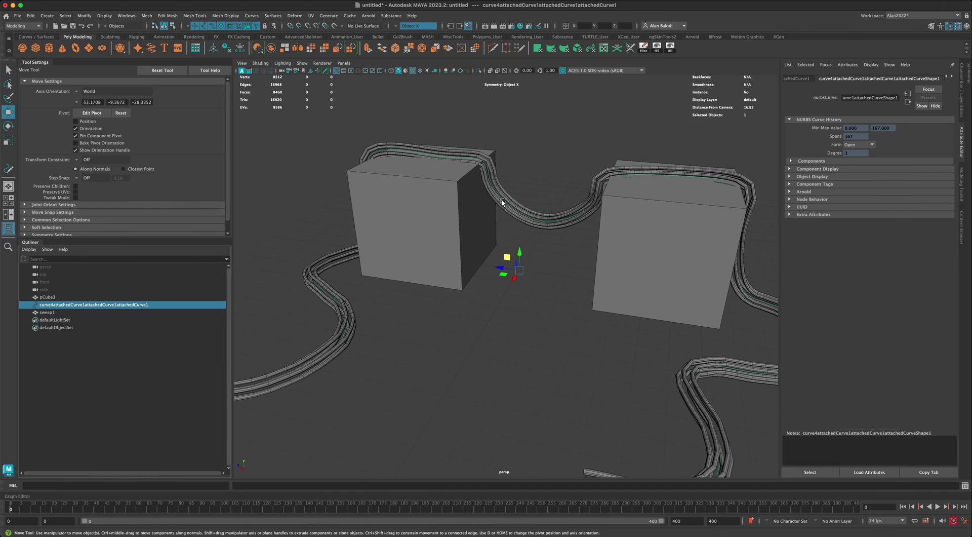
pyautogui.moveTo(502, 200); pyautogui.dragTo(478, 199, button='right')
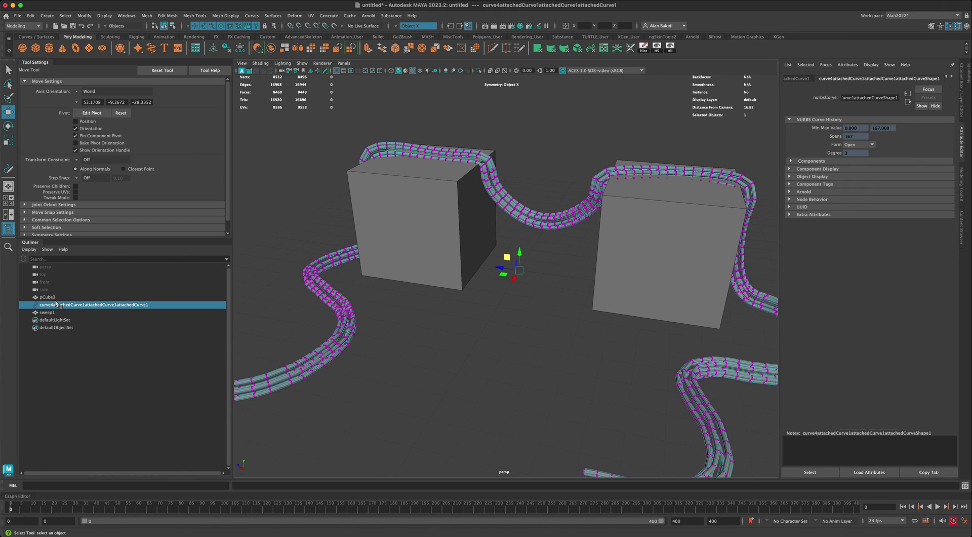
pyautogui.moveTo(519, 219); pyautogui.dragTo(542, 189, button='right')
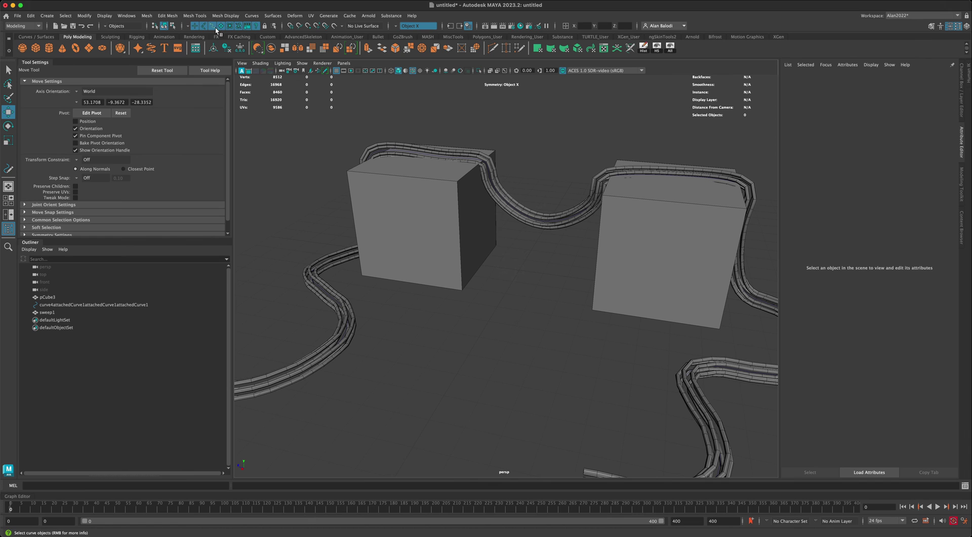
pyautogui.click(522, 214)
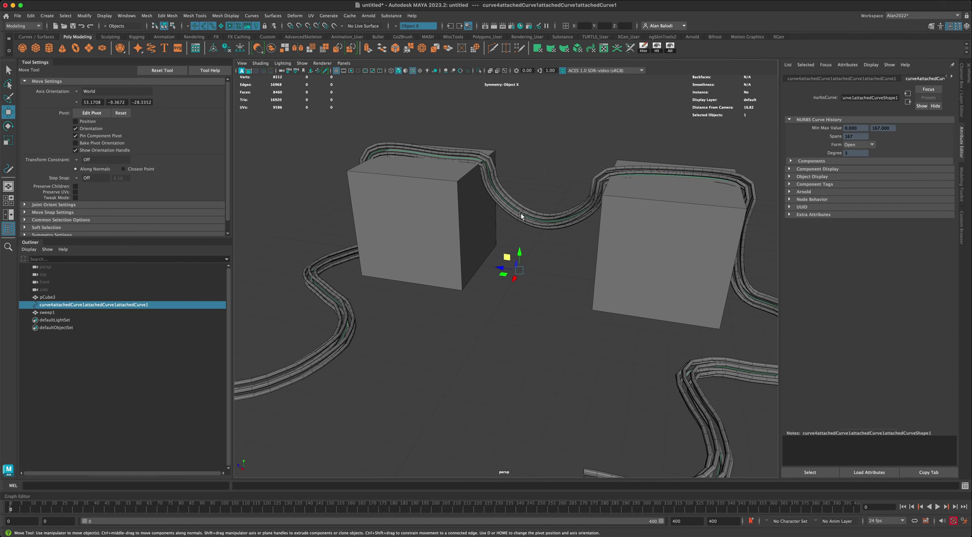
pyautogui.moveTo(523, 213); pyautogui.dragTo(548, 199, button='right')
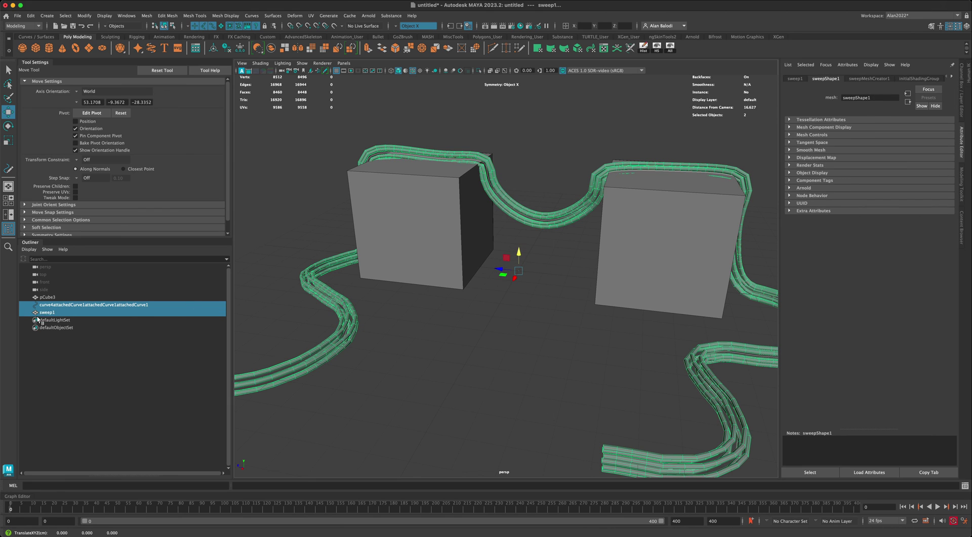
# Isolate the path curve in the view and select its control vertex below the sag between the cubes
pyautogui.click(48, 305)
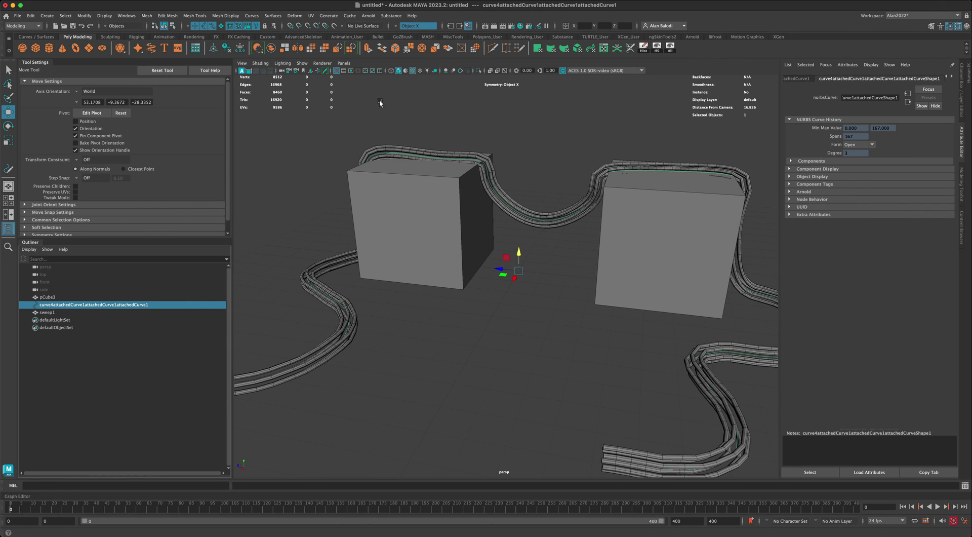
pyautogui.click(478, 70)
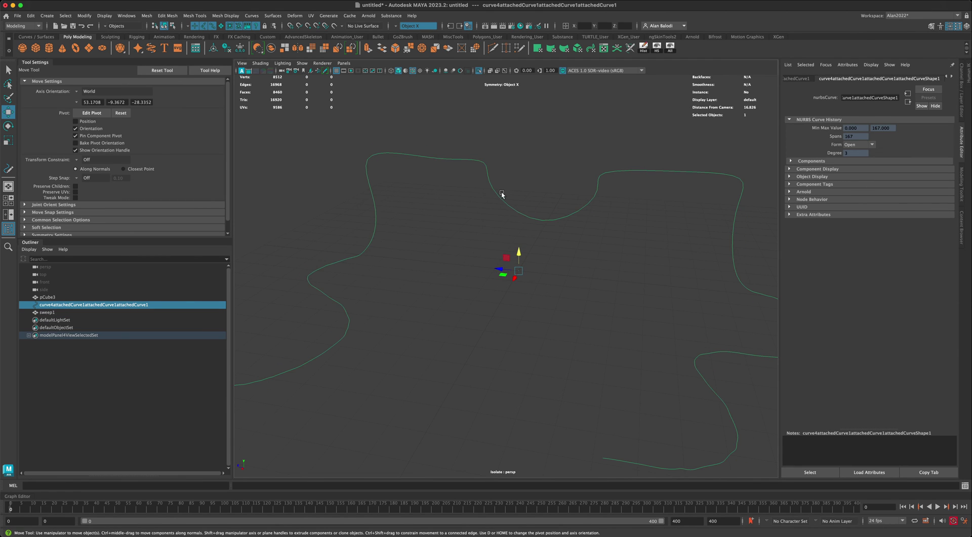
pyautogui.rightClick(500, 197)
pyautogui.click(470, 197)
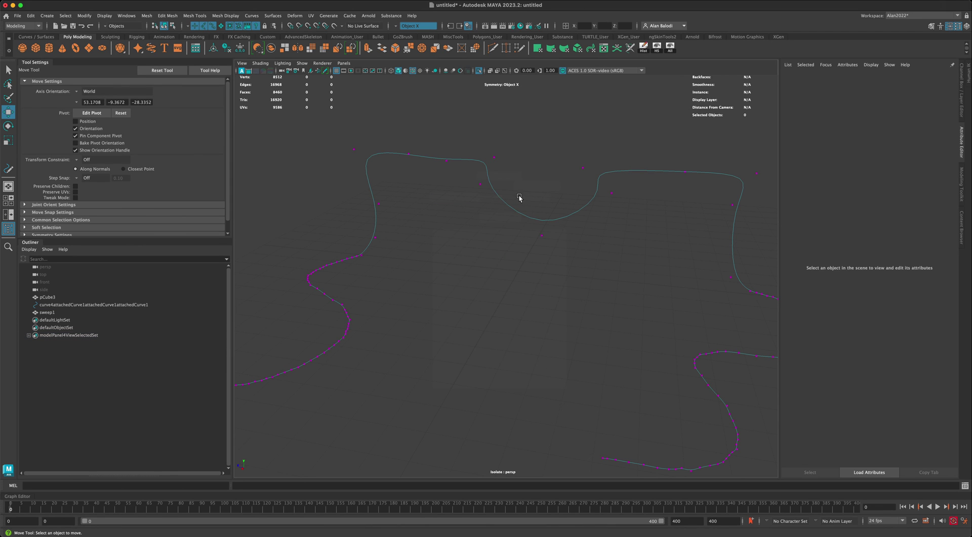
pyautogui.moveTo(533, 196); pyautogui.dragTo(555, 237)
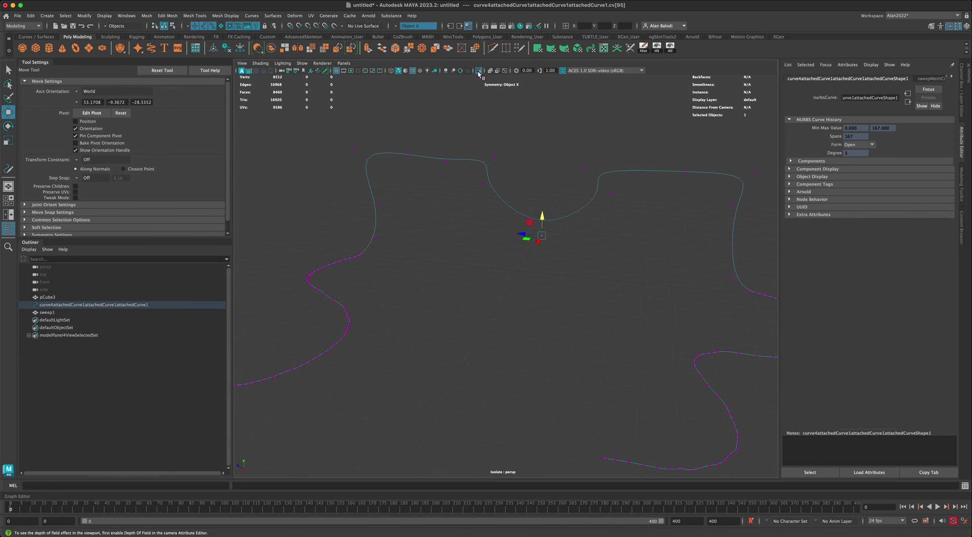
# End the isolation, then lower the sag's control vertex and reposition the control vertices at the cubes' facing top edges
pyautogui.hotkey('ctrl', '1')
pyautogui.moveTo(542, 215)
pyautogui.mouseDown()
pyautogui.moveTo(542, 198)
pyautogui.moveTo(537, 230)
pyautogui.mouseUp()
pyautogui.click(495, 158)
pyautogui.moveTo(482, 143)
pyautogui.mouseDown()
pyautogui.moveTo(491, 138)
pyautogui.moveTo(474, 127)
pyautogui.moveTo(485, 139)
pyautogui.mouseUp()
pyautogui.click(580, 167)
pyautogui.moveTo(572, 152); pyautogui.dragTo(551, 142)
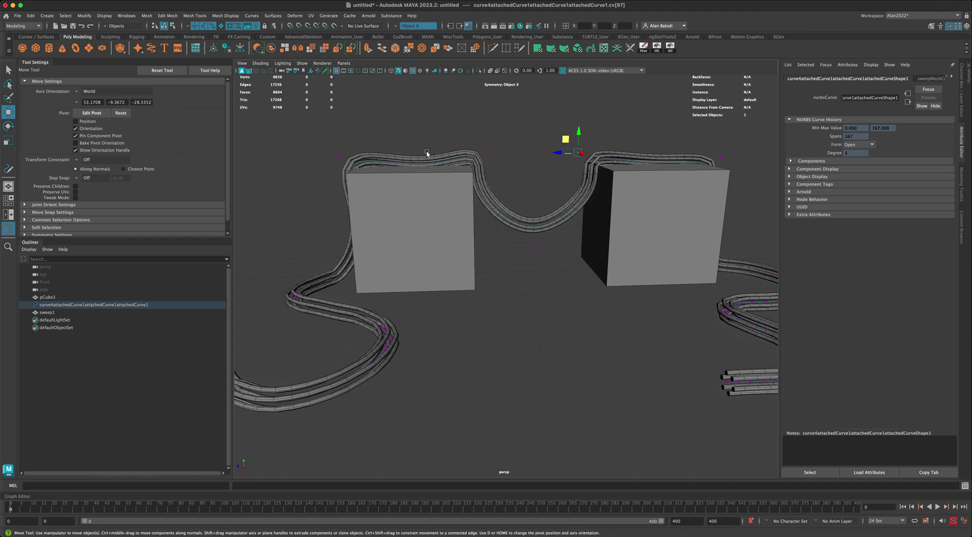
# Move the path curve's control vertex at the first cube's outer top edge up and away from the cube
pyautogui.click(338, 155)
pyautogui.moveTo(334, 151)
pyautogui.mouseDown()
pyautogui.moveTo(342, 158)
pyautogui.moveTo(317, 145)
pyautogui.mouseUp()
pyautogui.keyDown('alt'); pyautogui.moveTo(317, 205); pyautogui.dragTo(339, 213); pyautogui.keyUp('alt')
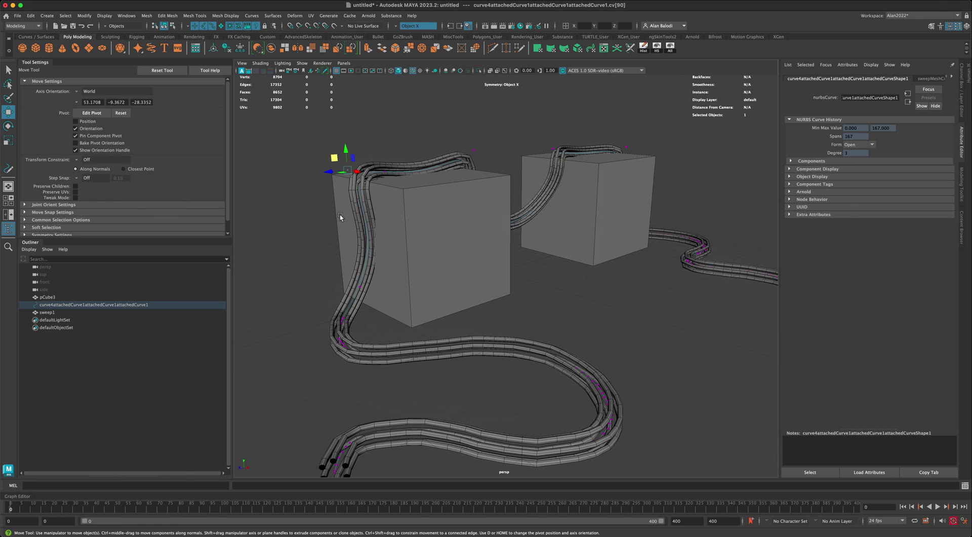
# Select the sweep mesh and set its Twist to 10 to wind the strands around each other
pyautogui.click(361, 289)
pyautogui.keyDown('alt'); pyautogui.moveTo(341, 292); pyautogui.dragTo(538, 265); pyautogui.keyUp('alt')
pyautogui.press('q')
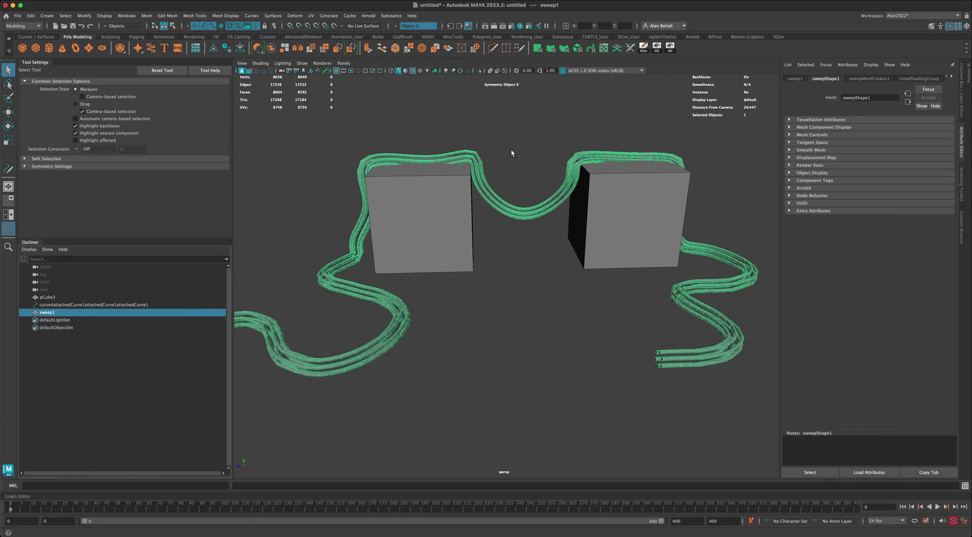
pyautogui.click(869, 79)
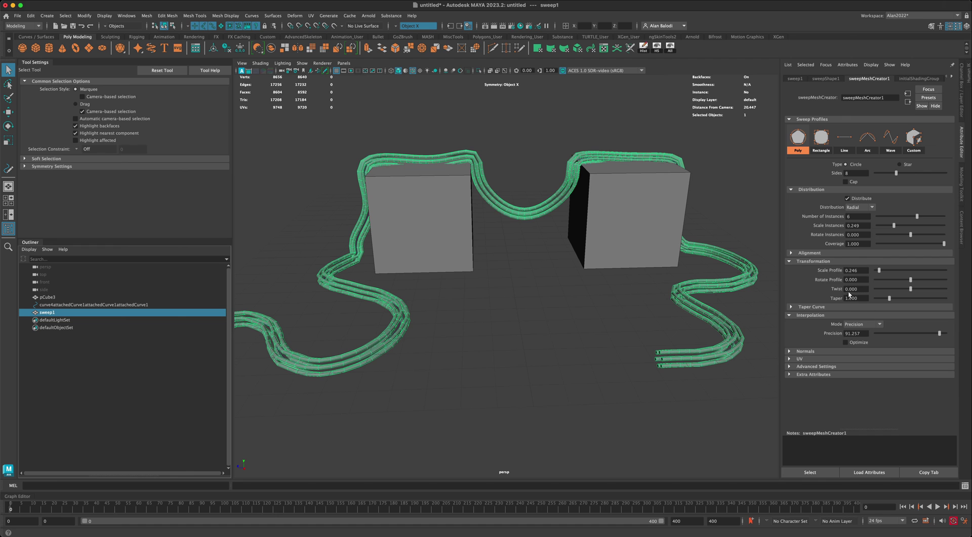
pyautogui.moveTo(911, 289); pyautogui.dragTo(951, 293)
pyautogui.keyDown('alt'); pyautogui.moveTo(636, 285); pyautogui.dragTo(634, 280); pyautogui.keyUp('alt')
pyautogui.keyDown('alt'); pyautogui.moveTo(461, 243); pyautogui.dragTo(611, 275); pyautogui.keyUp('alt')
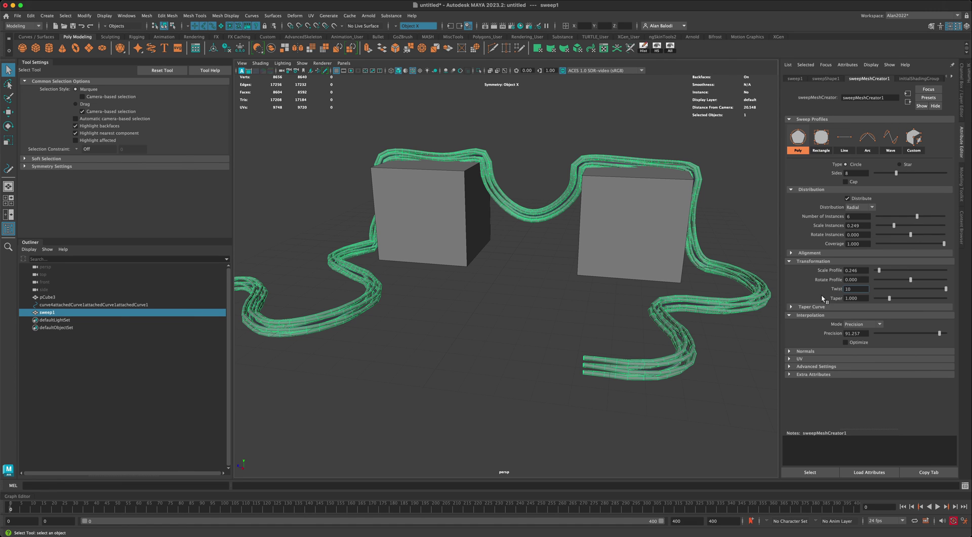
pyautogui.press('Return')
# Deselect the sweep mesh and examine the twisted rope from several angles, including close up around the cubes
pyautogui.keyDown('alt'); pyautogui.moveTo(541, 308); pyautogui.dragTo(552, 290); pyautogui.keyUp('alt')
pyautogui.click(526, 289)
pyautogui.keyDown('alt'); pyautogui.moveTo(466, 313); pyautogui.dragTo(411, 288); pyautogui.keyUp('alt')
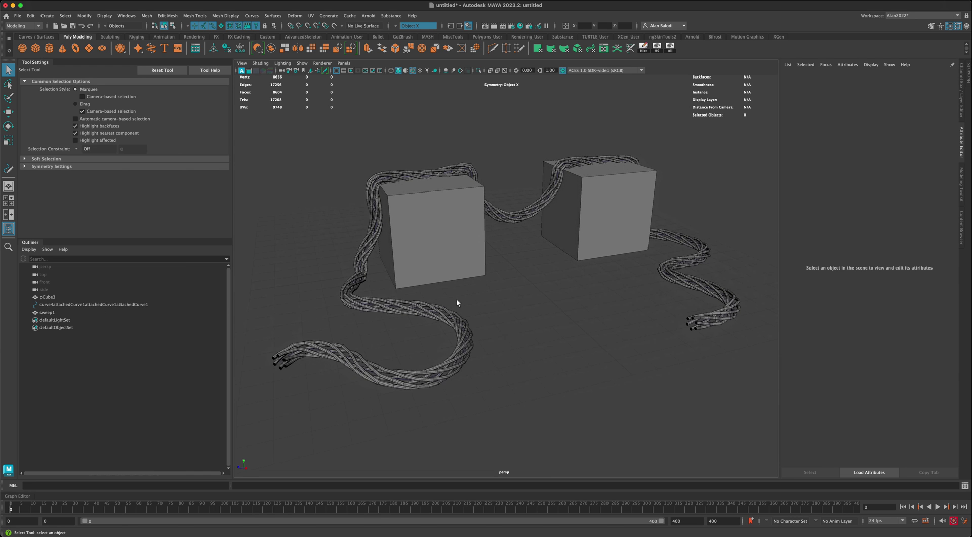
pyautogui.moveTo(532, 307)
pyautogui.keyDown('alt'); pyautogui.mouseDown()
pyautogui.moveTo(458, 306)
pyautogui.moveTo(533, 307)
pyautogui.mouseUp(); pyautogui.keyUp('alt')
pyautogui.keyDown('alt'); pyautogui.moveTo(532, 307); pyautogui.dragTo(543, 309, button='middle'); pyautogui.keyUp('alt')
pyautogui.moveTo(531, 308)
pyautogui.keyDown('alt'); pyautogui.mouseDown()
pyautogui.moveTo(556, 304)
pyautogui.moveTo(536, 300)
pyautogui.mouseUp(); pyautogui.keyUp('alt')
pyautogui.keyDown('alt'); pyautogui.moveTo(536, 300); pyautogui.dragTo(524, 306, button='middle'); pyautogui.keyUp('alt')
pyautogui.keyDown('alt'); pyautogui.moveTo(524, 308); pyautogui.dragTo(322, 249); pyautogui.keyUp('alt')
pyautogui.keyDown('alt'); pyautogui.moveTo(558, 287); pyautogui.dragTo(369, 296); pyautogui.keyUp('alt')
pyautogui.keyDown('alt'); pyautogui.moveTo(534, 290); pyautogui.dragTo(555, 328, button='right'); pyautogui.keyUp('alt')
pyautogui.keyDown('alt'); pyautogui.moveTo(555, 327); pyautogui.dragTo(534, 342); pyautogui.keyUp('alt')
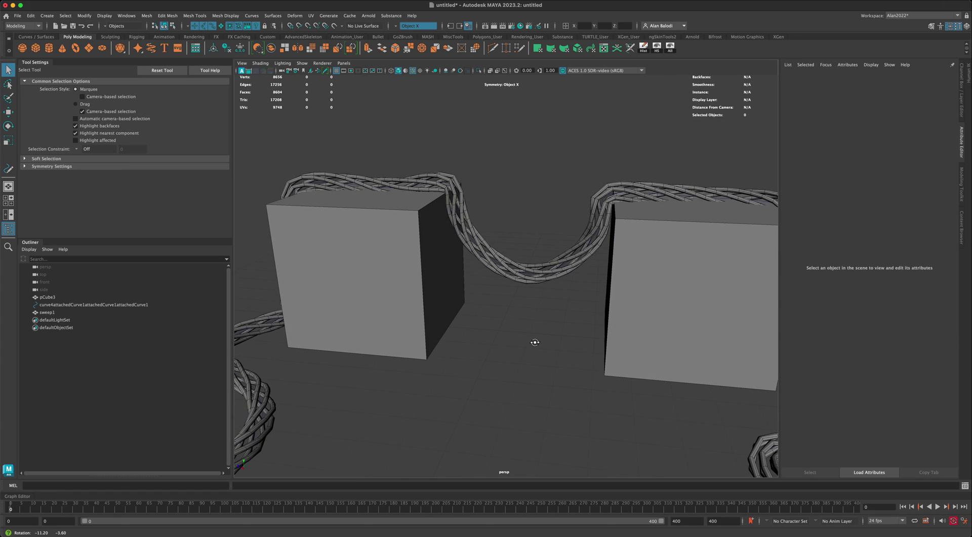